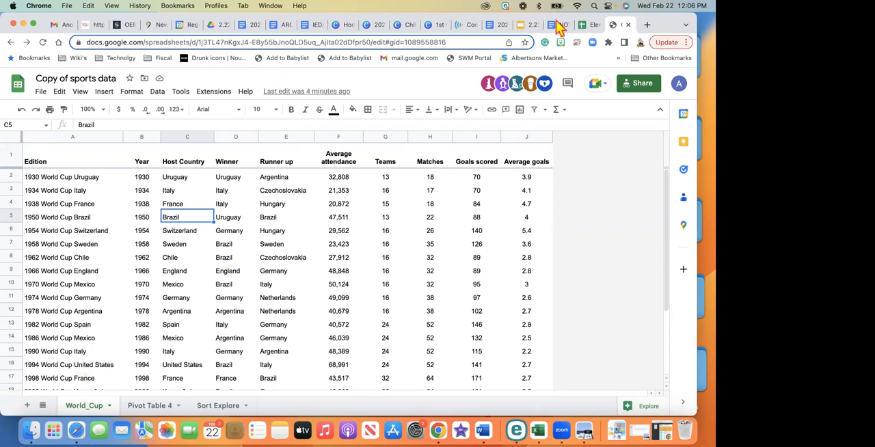
# Switch to the Elements Data Table 1 spreadsheet and examine the element records on its Properties 1 sheet
pyautogui.click(584, 26)
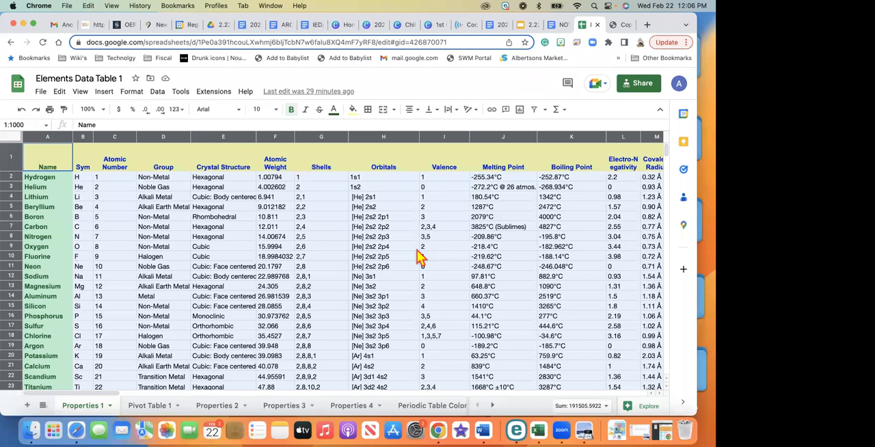
pyautogui.scroll(-3, 419, 257)
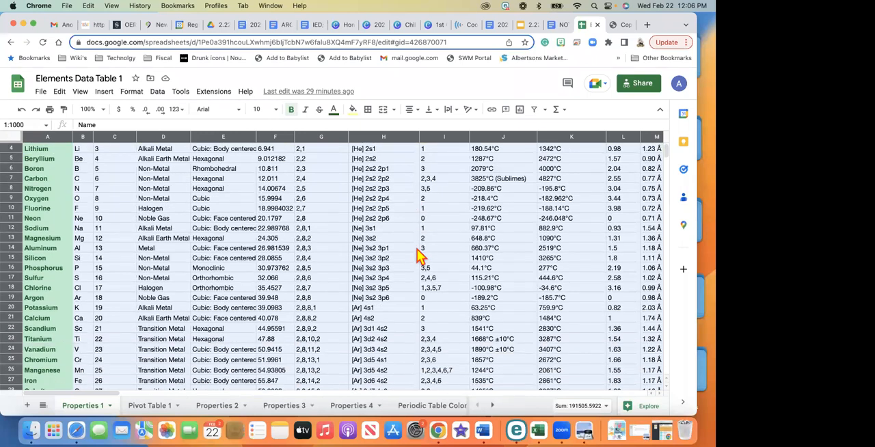
pyautogui.scroll(-4, 419, 257)
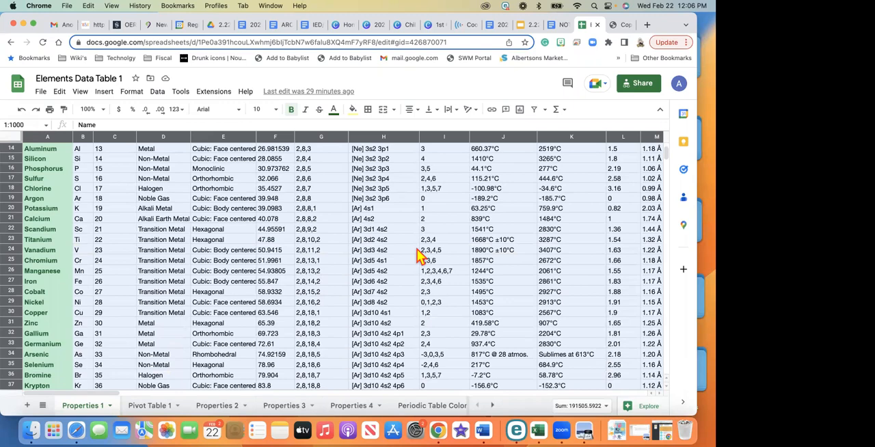
pyautogui.scroll(-3, 420, 257)
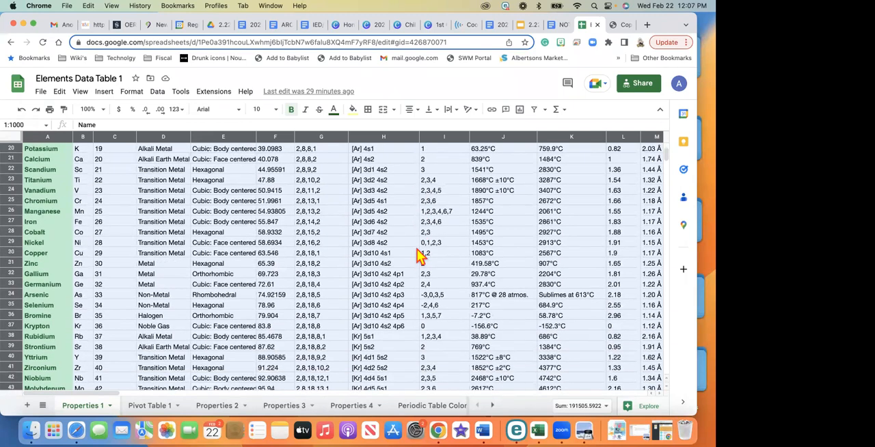
pyautogui.scroll(5, 419, 257)
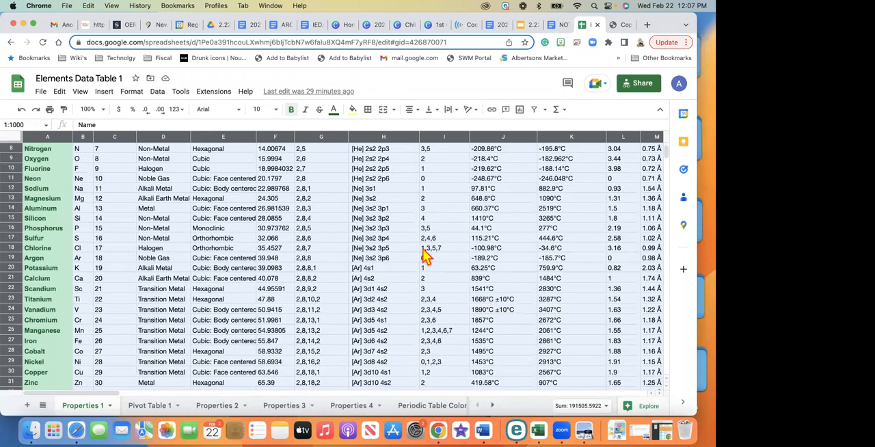
# Examine the element groups and crystal structures in Pivot Table 1 and compare them with the Periodic Table Color sheet
pyautogui.click(154, 408)
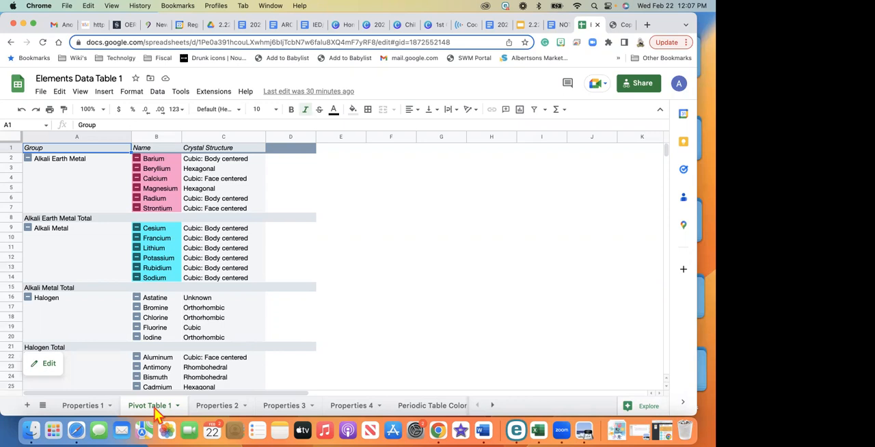
pyautogui.scroll(-3, 291, 274)
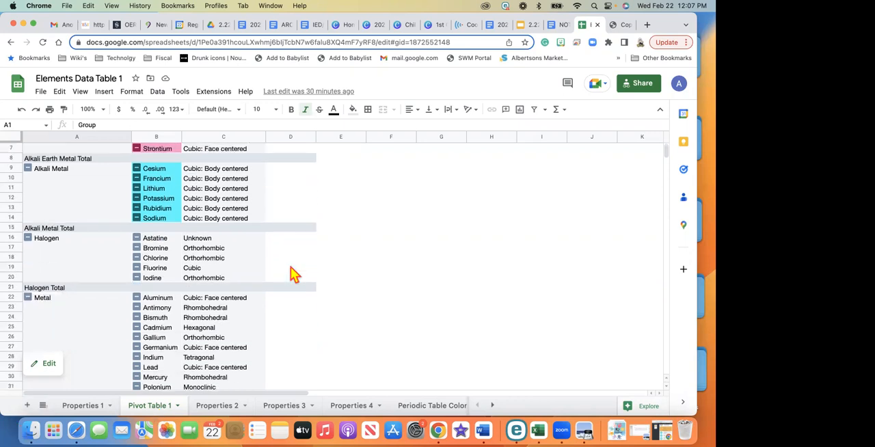
pyautogui.scroll(-1, 294, 274)
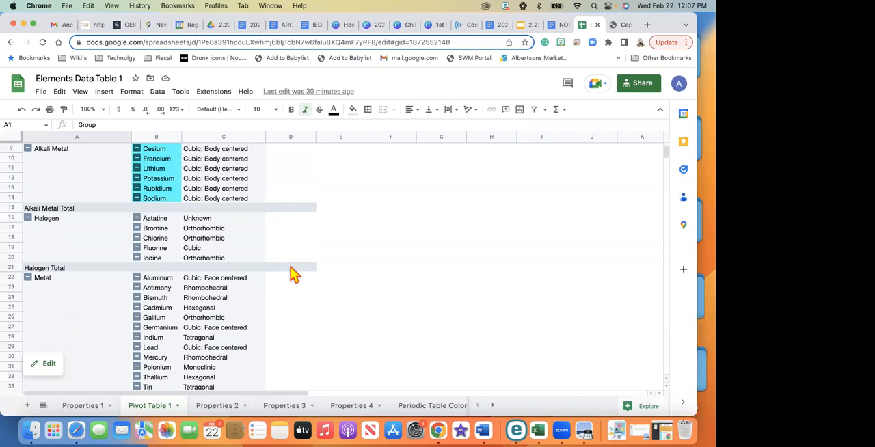
pyautogui.scroll(4, 291, 272)
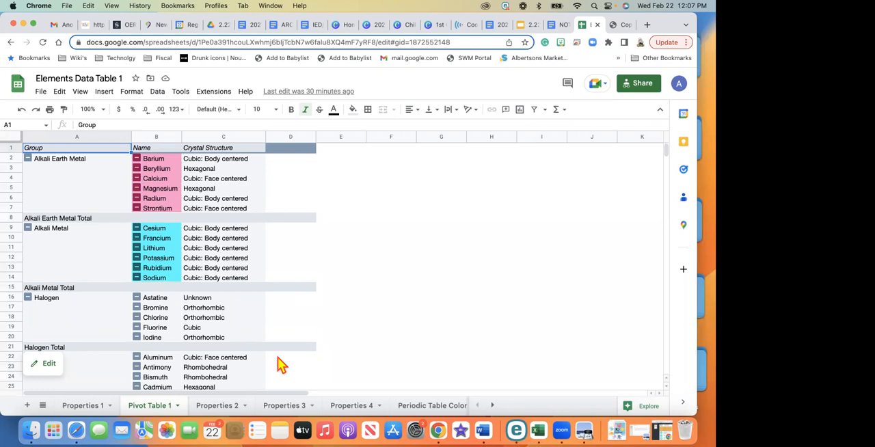
pyautogui.click(441, 408)
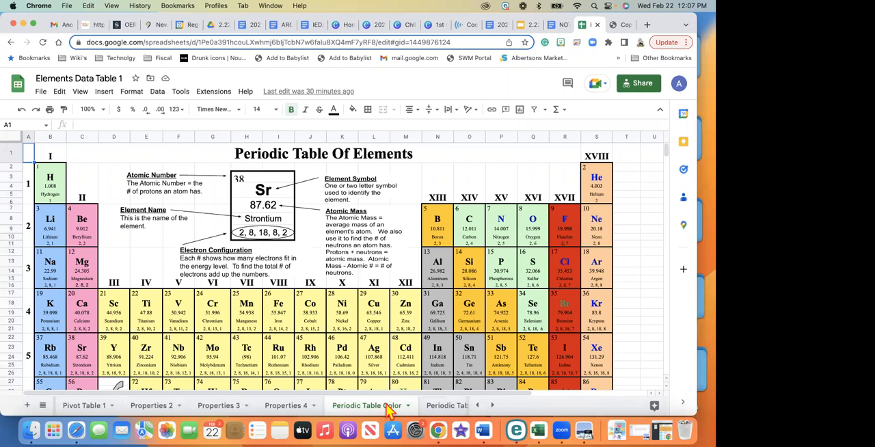
pyautogui.click(83, 405)
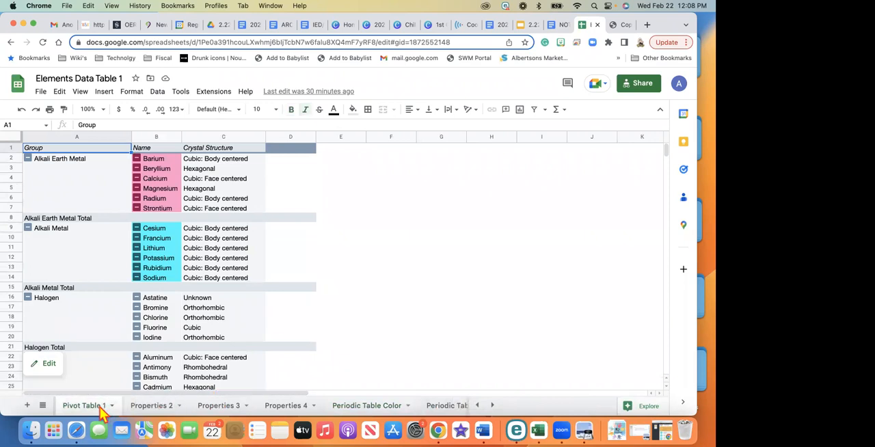
# Move the Properties 2 sheet ahead of Pivot Table 1 in the sheet order
pyautogui.click(138, 407)
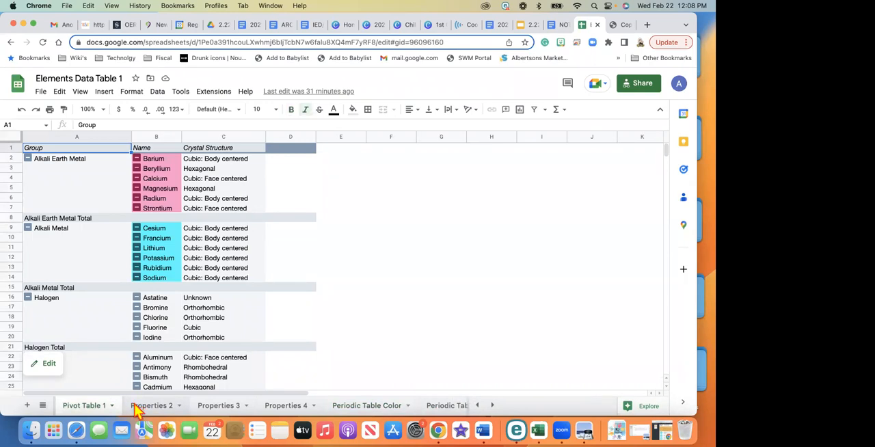
pyautogui.moveTo(135, 406); pyautogui.dragTo(103, 411)
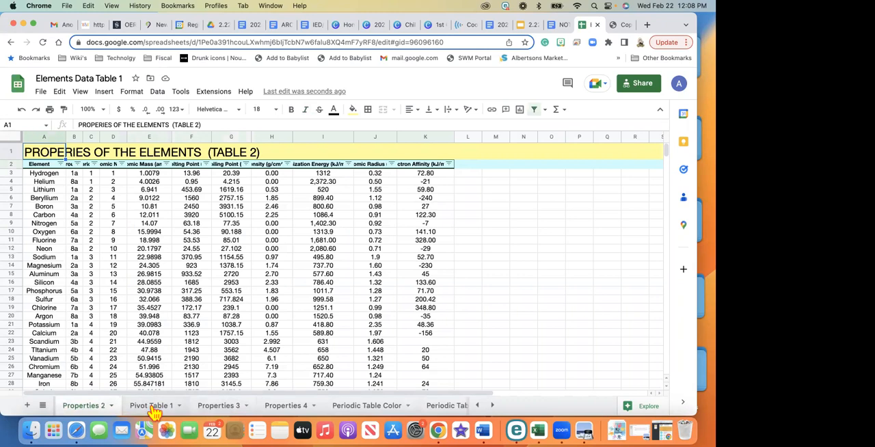
pyautogui.moveTo(101, 410)
pyautogui.mouseDown()
pyautogui.moveTo(187, 404)
pyautogui.moveTo(93, 408)
pyautogui.mouseUp()
# Switch to the Copy of sports data spreadsheet and examine Germany's entry in the winner counts on the Sort Explore sheet
pyautogui.click(619, 26)
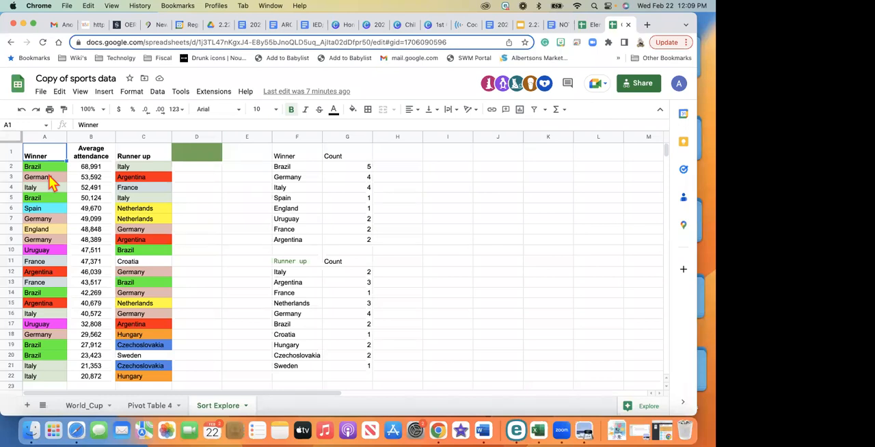
pyautogui.click(326, 180)
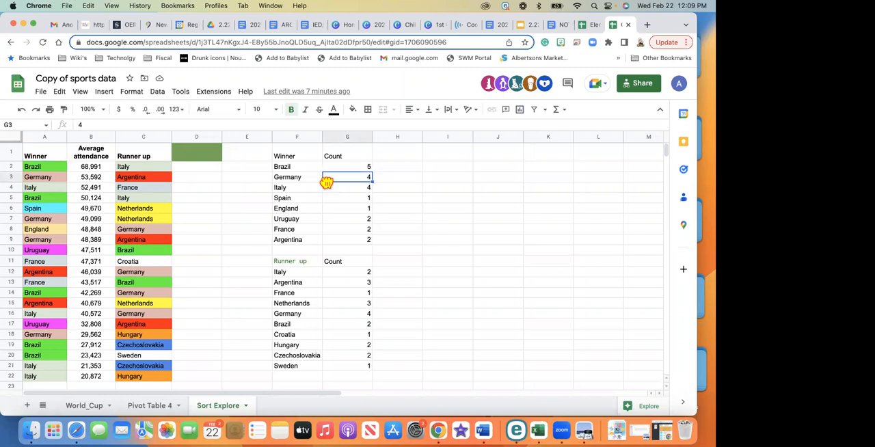
pyautogui.click(291, 176)
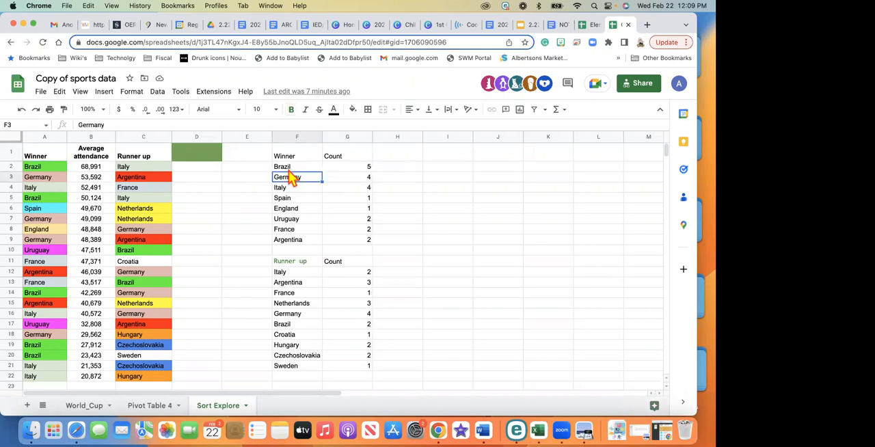
# Examine the World Cup winners, editions, runners-up, attendance and match sums in Pivot Table 4
pyautogui.click(145, 406)
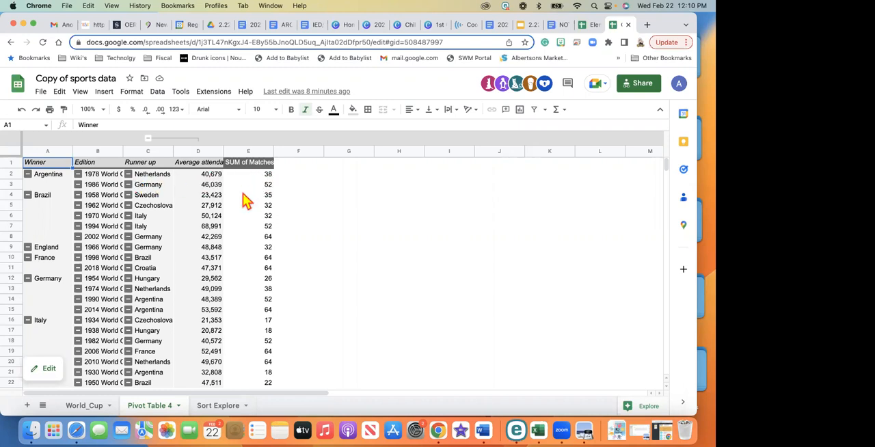
pyautogui.scroll(-3, 244, 198)
pyautogui.scroll(-1, 246, 200)
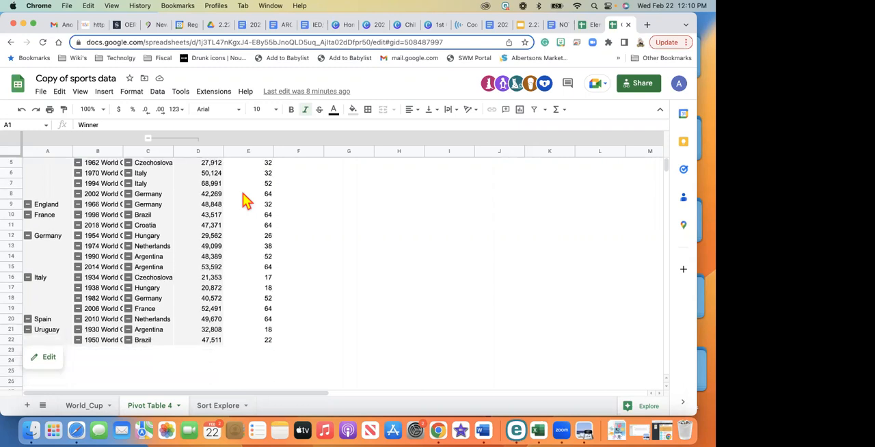
pyautogui.scroll(4, 247, 201)
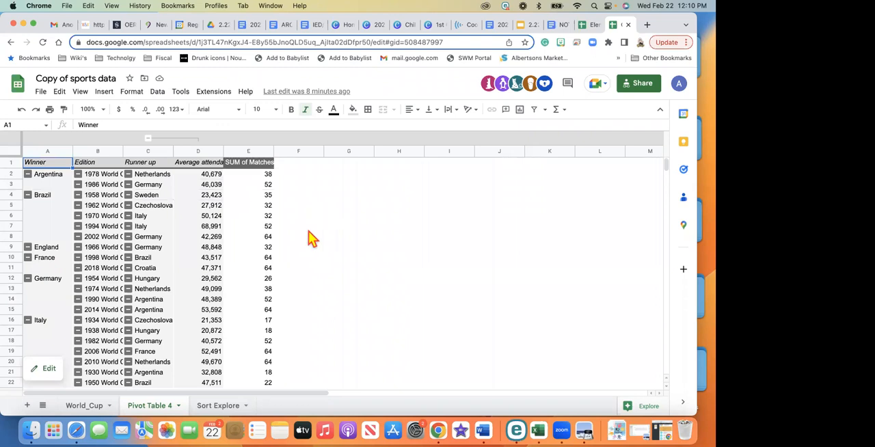
# Review the Explore suggestions for the World_Cup data, including answers, formatting, pivot table and analysis, and close Explore
pyautogui.click(91, 405)
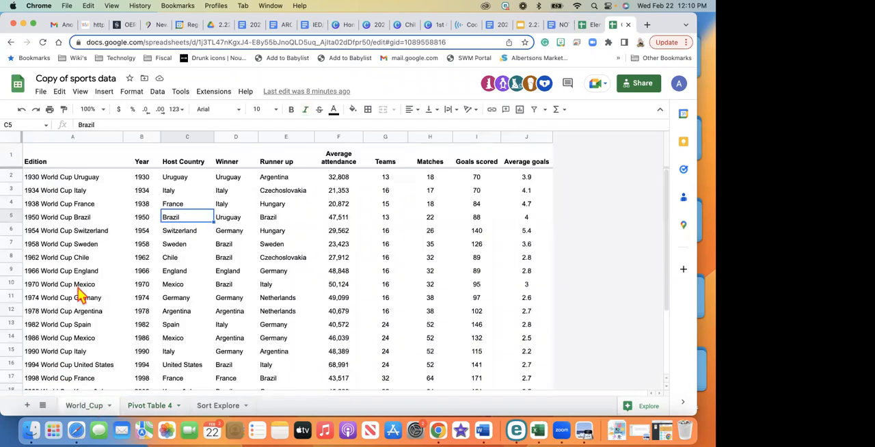
pyautogui.click(61, 182)
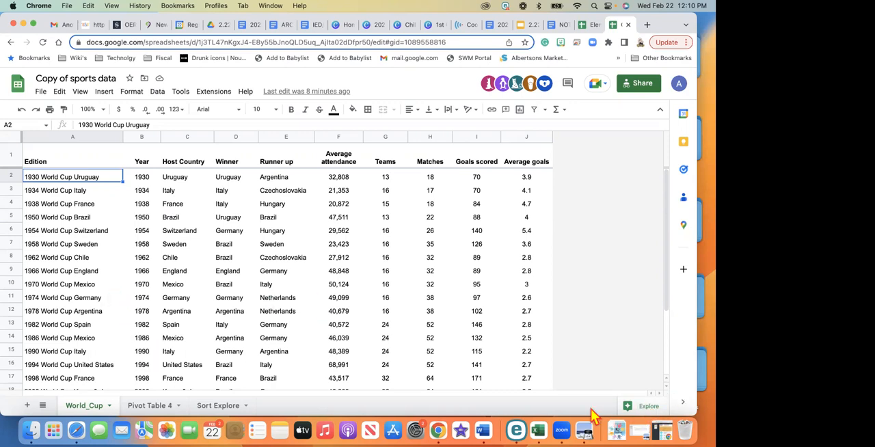
pyautogui.click(648, 406)
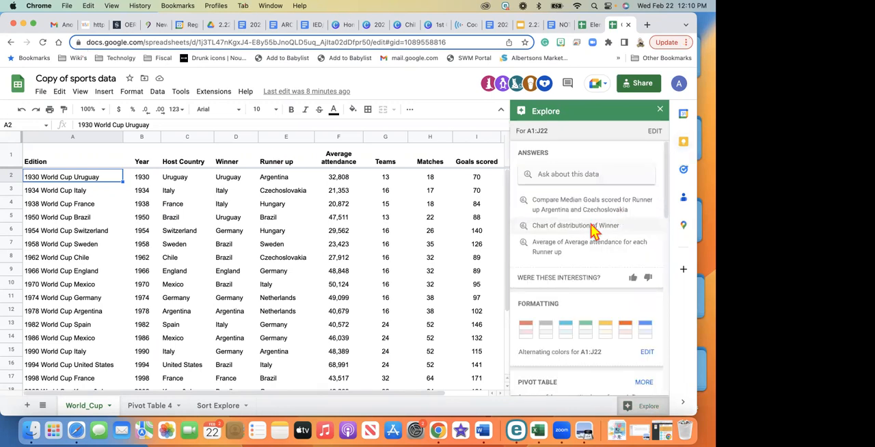
pyautogui.scroll(-3, 593, 231)
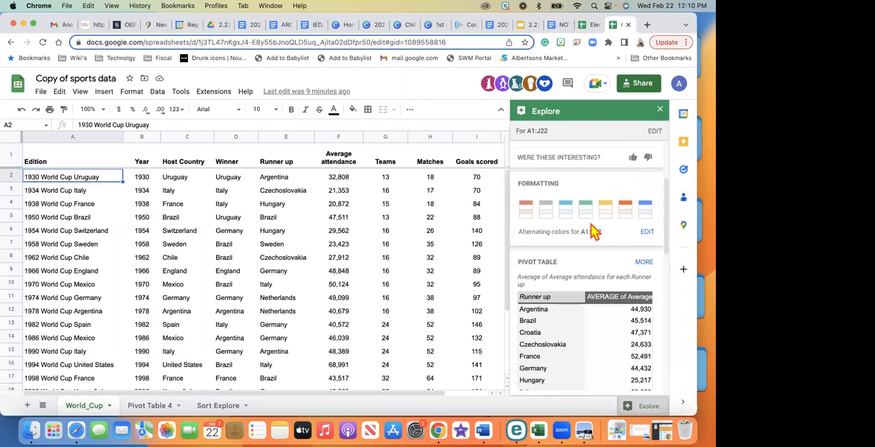
pyautogui.scroll(-2, 593, 231)
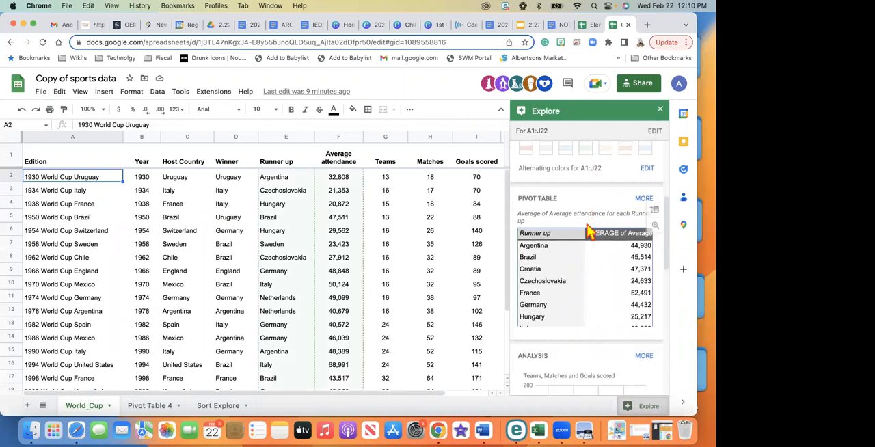
pyautogui.scroll(-1, 590, 304)
pyautogui.scroll(-2, 588, 301)
pyautogui.scroll(2, 588, 302)
pyautogui.scroll(2, 590, 306)
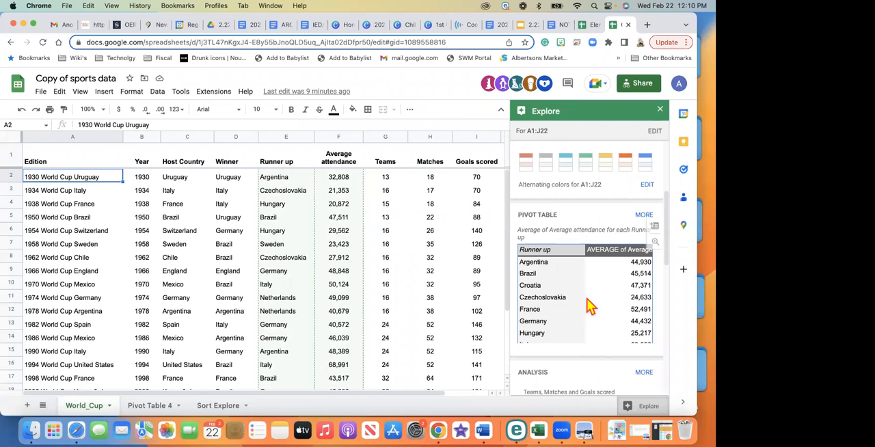
pyautogui.click(659, 111)
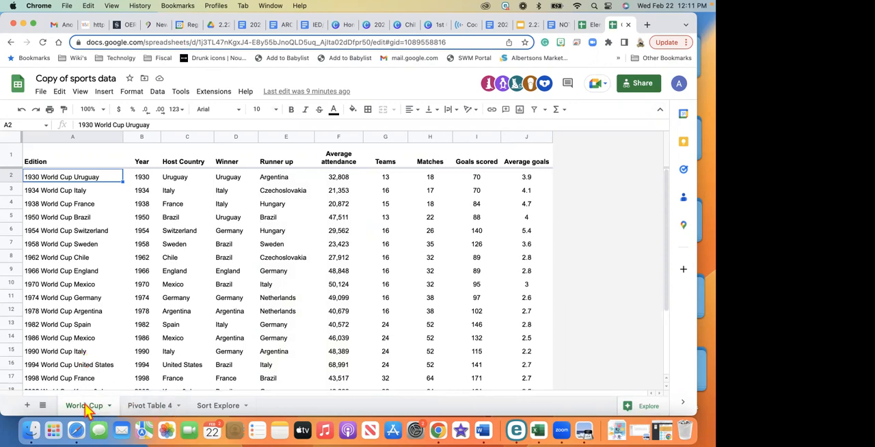
pyautogui.click(134, 406)
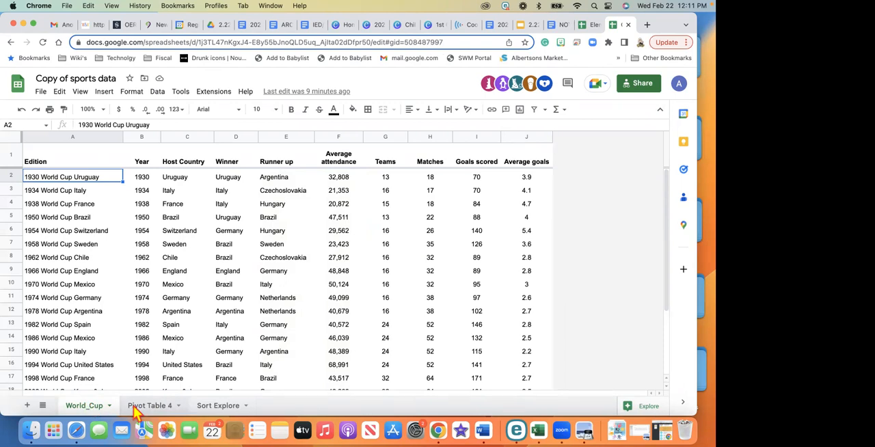
pyautogui.click(83, 407)
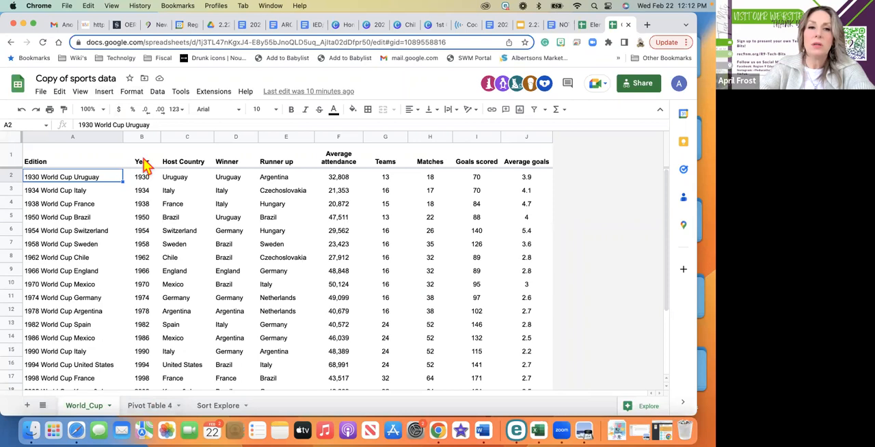
pyautogui.click(105, 93)
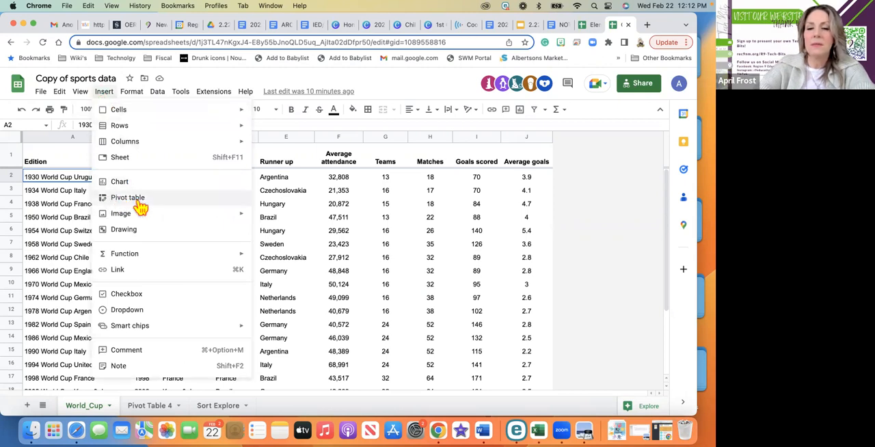
pyautogui.click(526, 311)
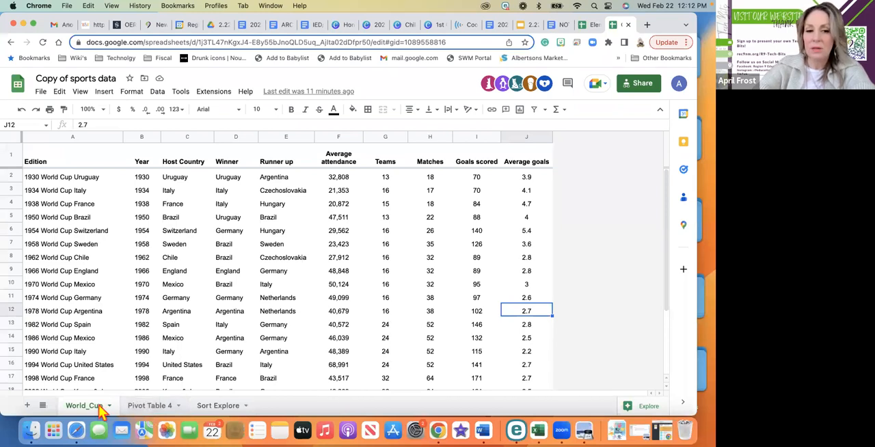
# Create a pivot table on a new sheet from the World_Cup data range A1:J22
pyautogui.click(104, 93)
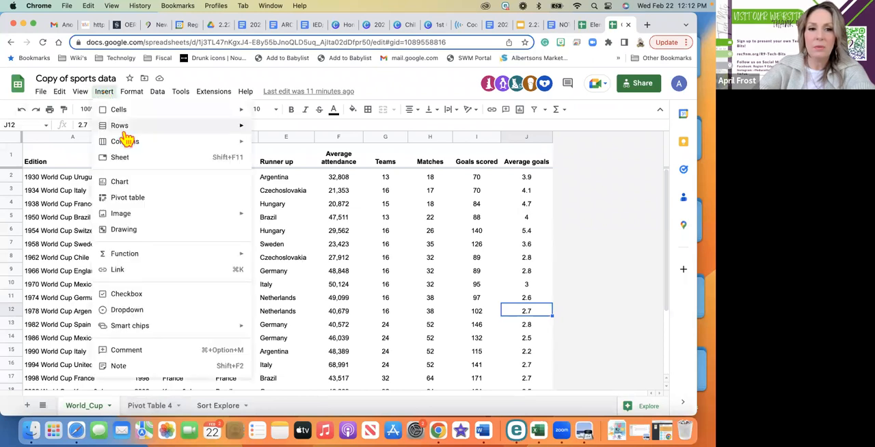
pyautogui.click(128, 201)
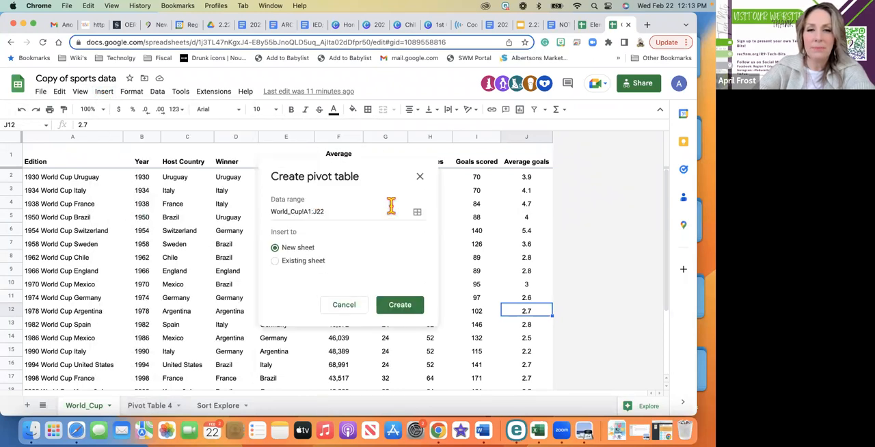
pyautogui.click(410, 309)
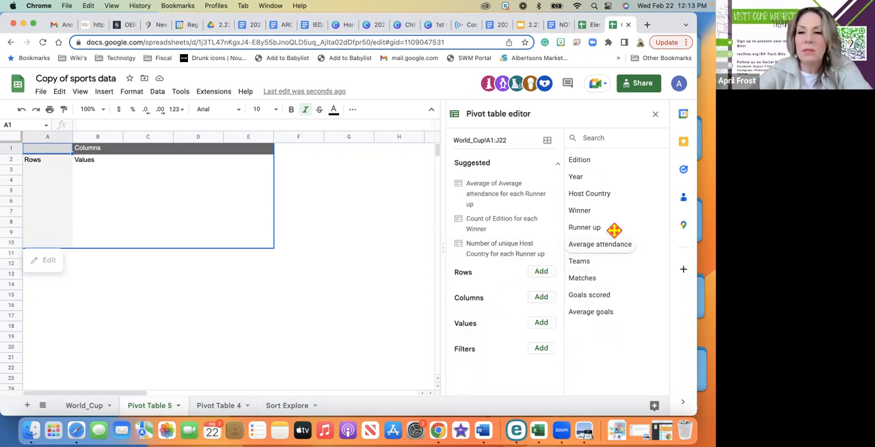
# Check the source columns on the World_Cup sheet and add Winner as the row field of Pivot Table 5
pyautogui.click(541, 272)
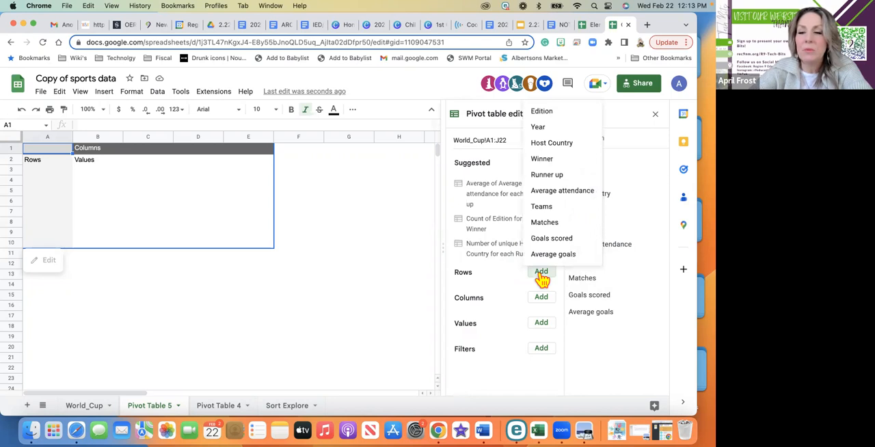
pyautogui.click(84, 406)
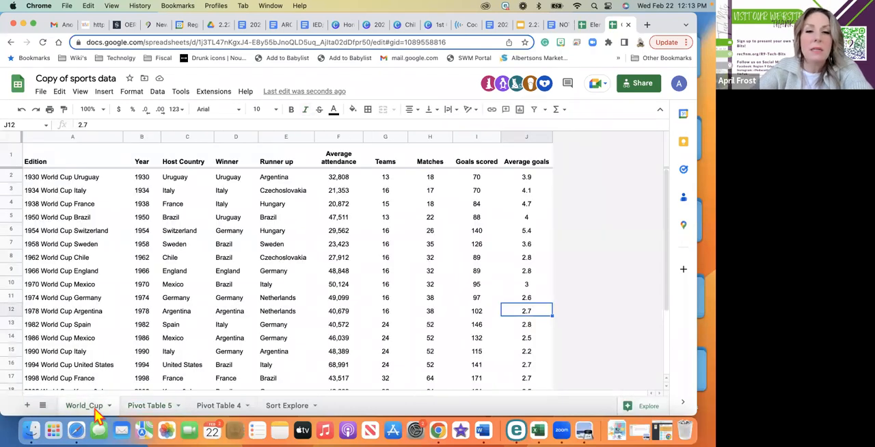
pyautogui.click(158, 408)
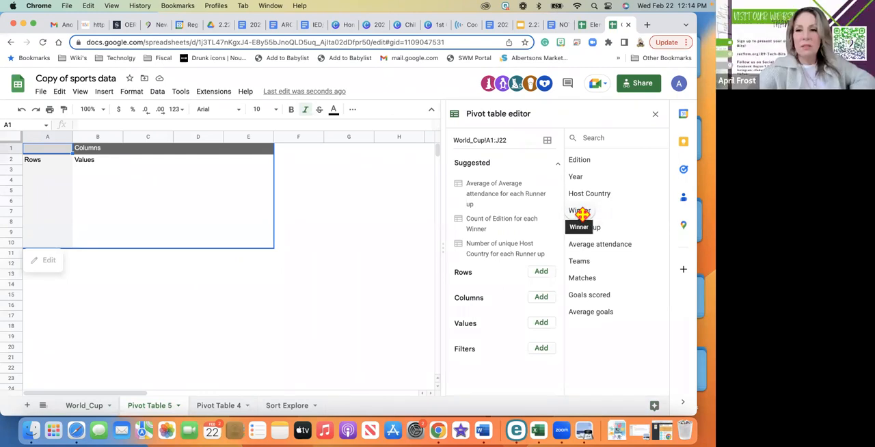
pyautogui.click(540, 272)
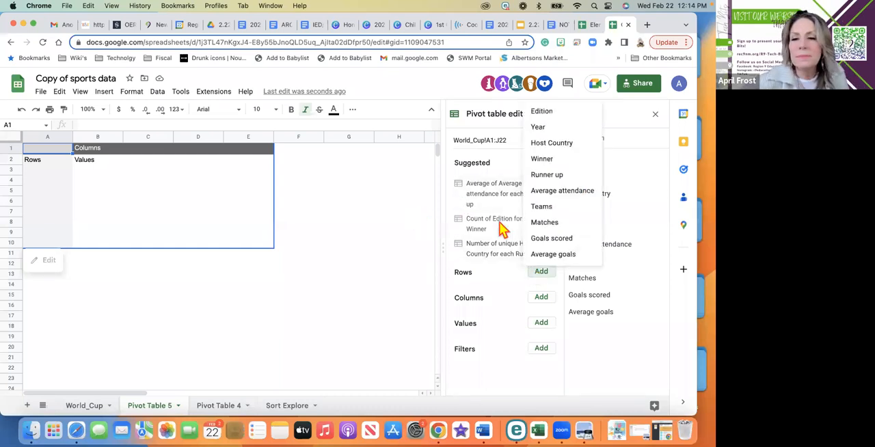
pyautogui.click(555, 161)
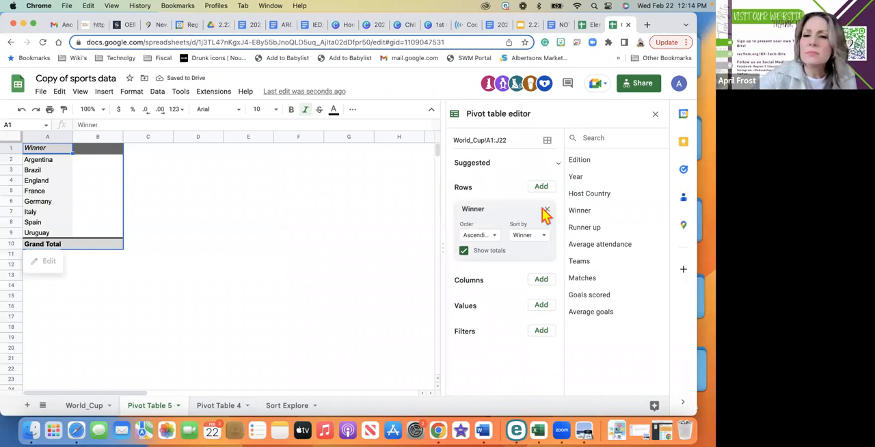
# Add Year as the column field of the pivot table, keeping it as the only column field
pyautogui.click(540, 281)
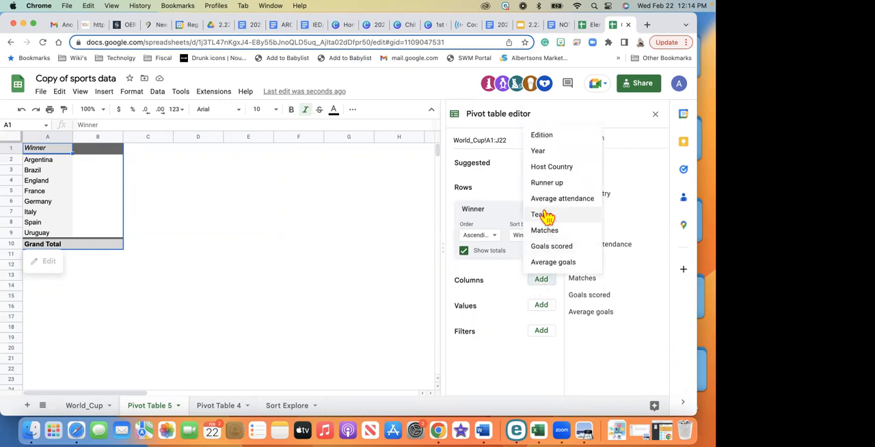
pyautogui.click(546, 153)
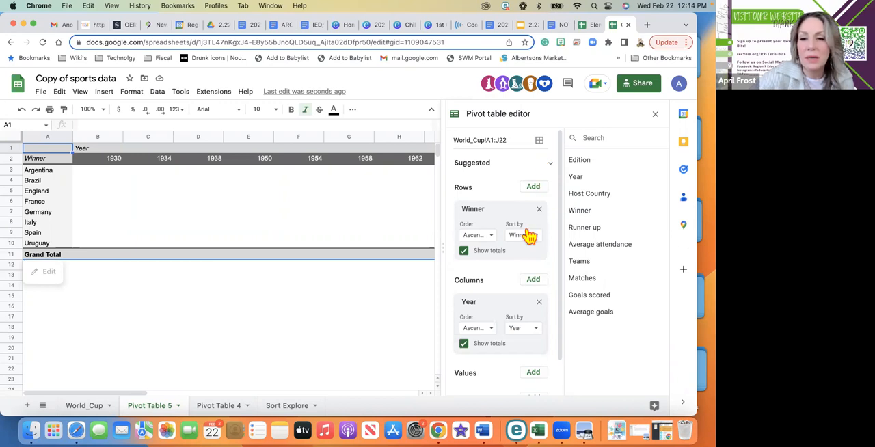
pyautogui.scroll(-1, 518, 273)
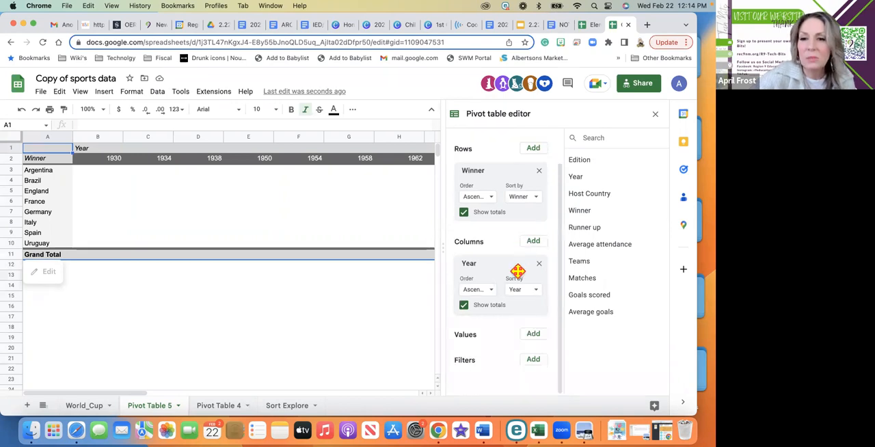
pyautogui.click(534, 242)
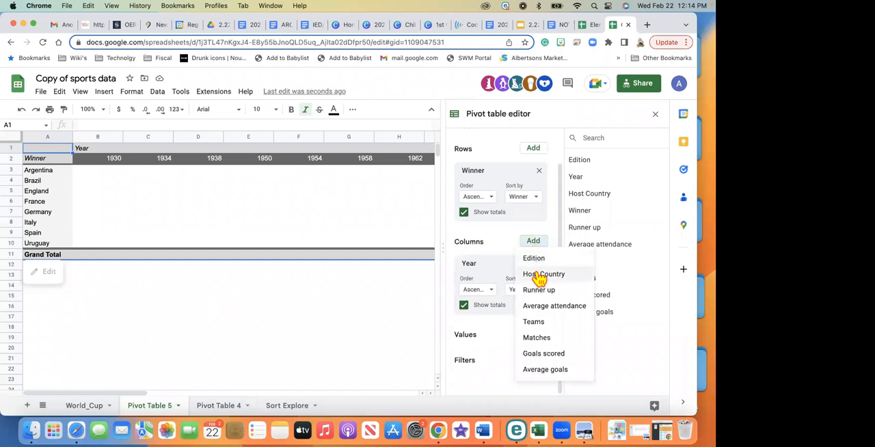
pyautogui.click(514, 238)
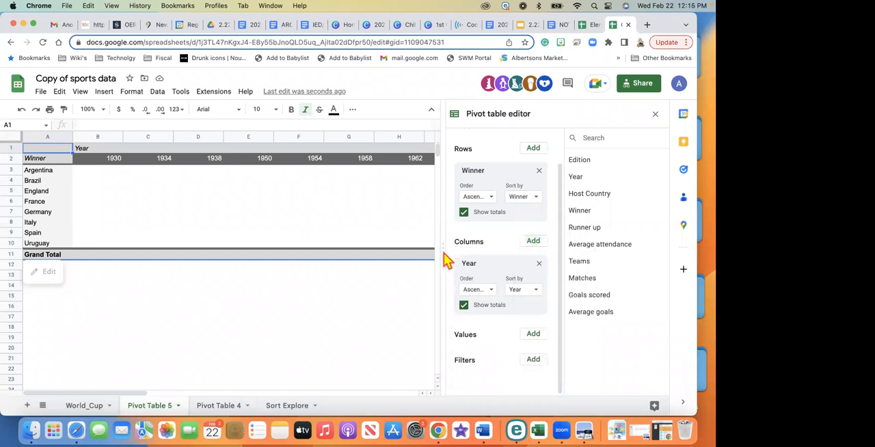
# Add Average goals, summarized by SUM, as the pivot table's value field and review it across the year columns
pyautogui.click(533, 335)
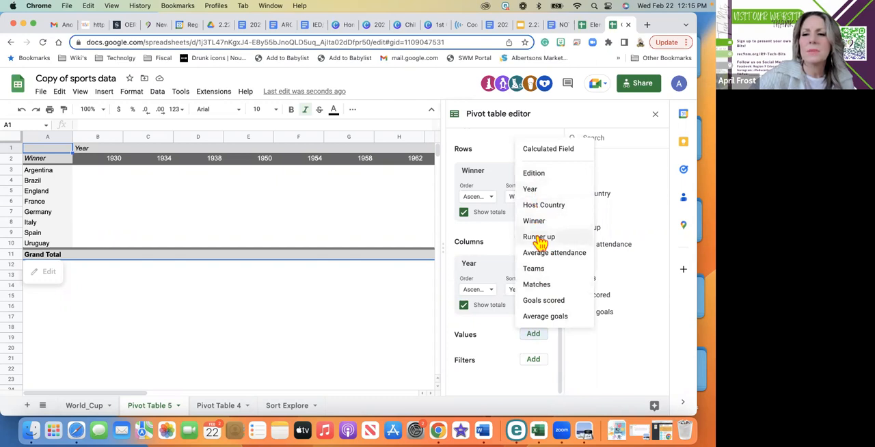
pyautogui.click(543, 309)
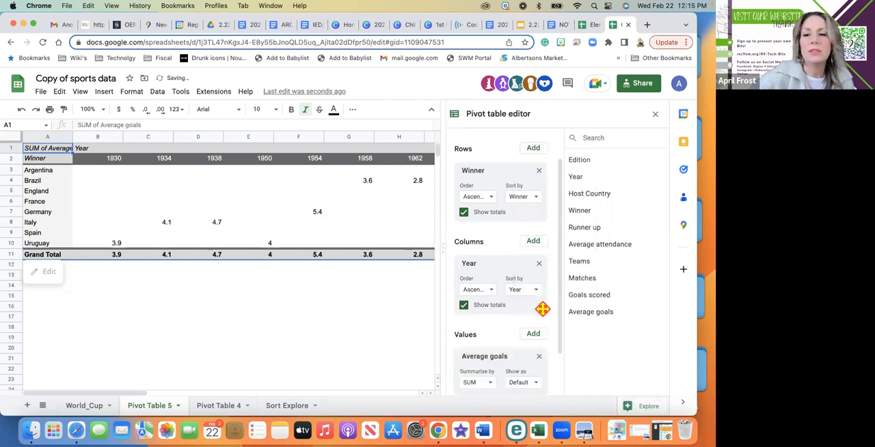
pyautogui.scroll(-2, 543, 309)
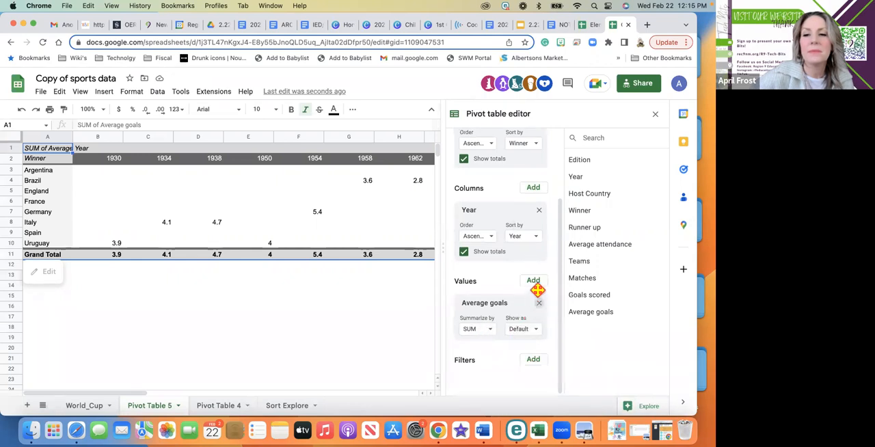
pyautogui.click(539, 302)
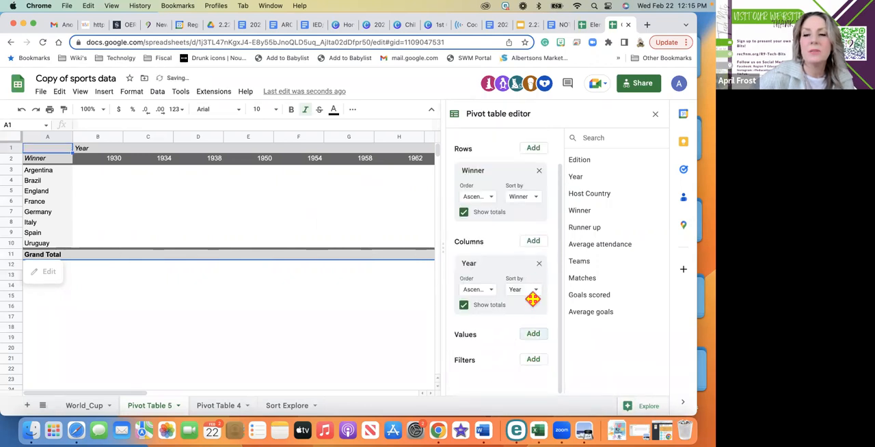
pyautogui.click(534, 334)
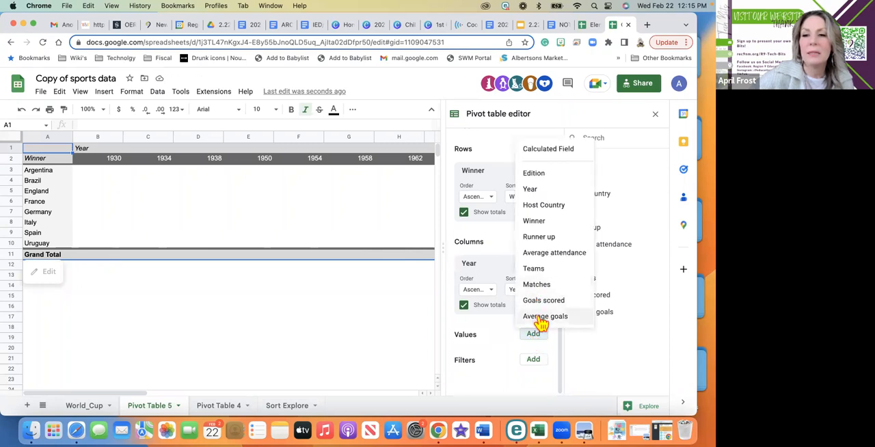
pyautogui.click(540, 317)
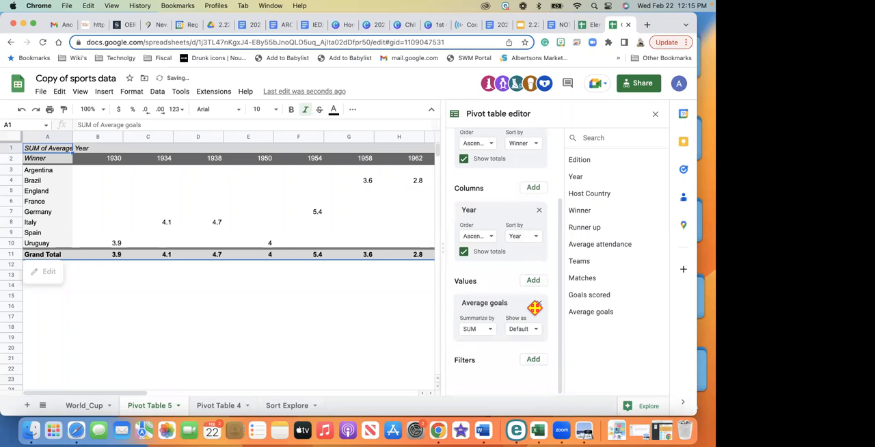
pyautogui.click(332, 322)
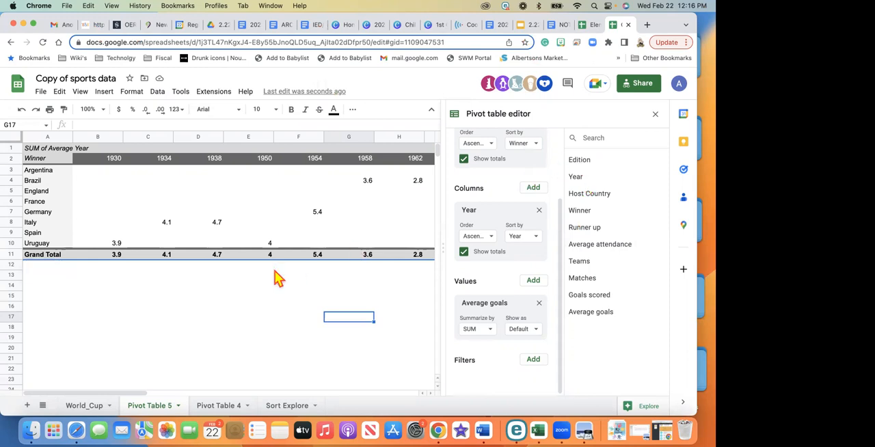
pyautogui.scroll(-3, 277, 277)
pyautogui.hscroll(4, 277, 277)
pyautogui.scroll(3, 277, 277)
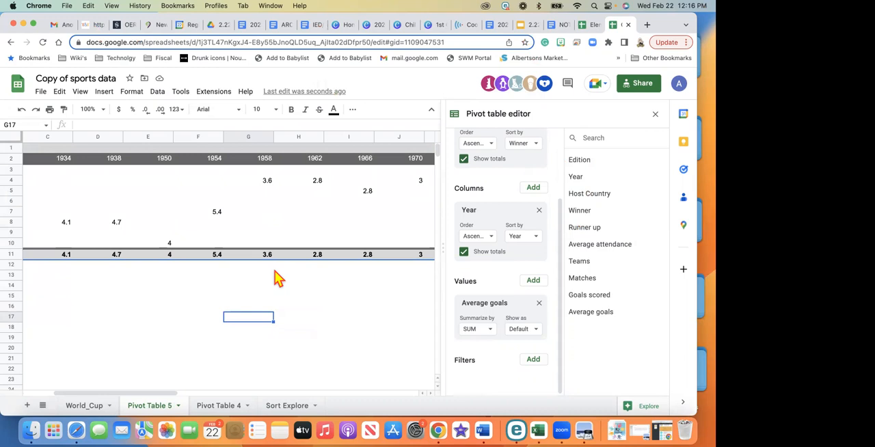
pyautogui.hscroll(-4, 277, 277)
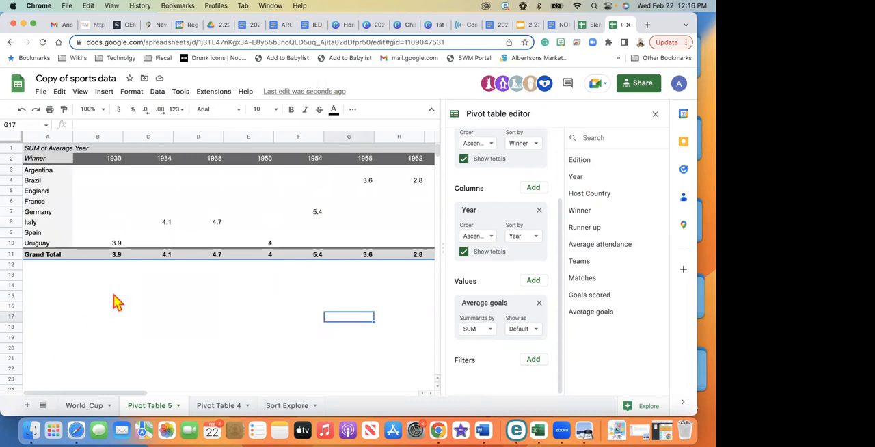
# Clear the pivot table by removing the Year column, Winner row and Average goals value fields
pyautogui.click(539, 211)
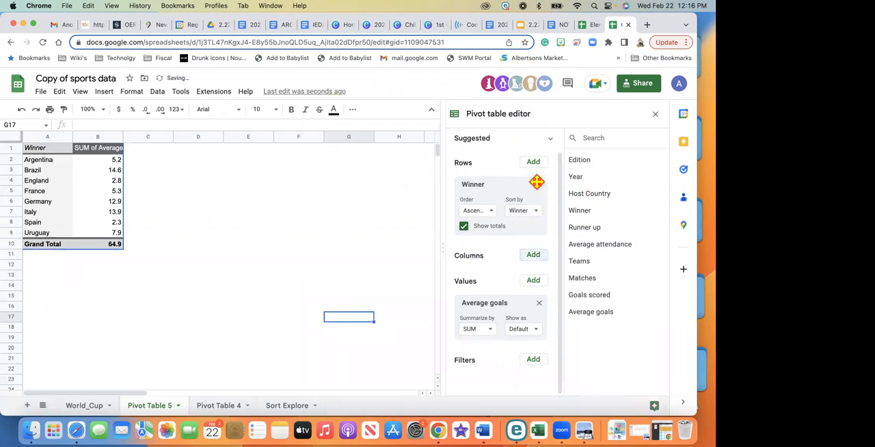
pyautogui.click(539, 185)
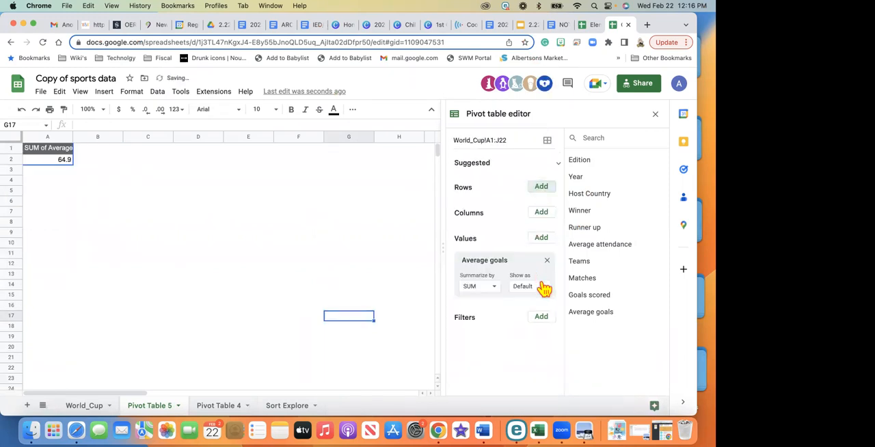
pyautogui.click(546, 261)
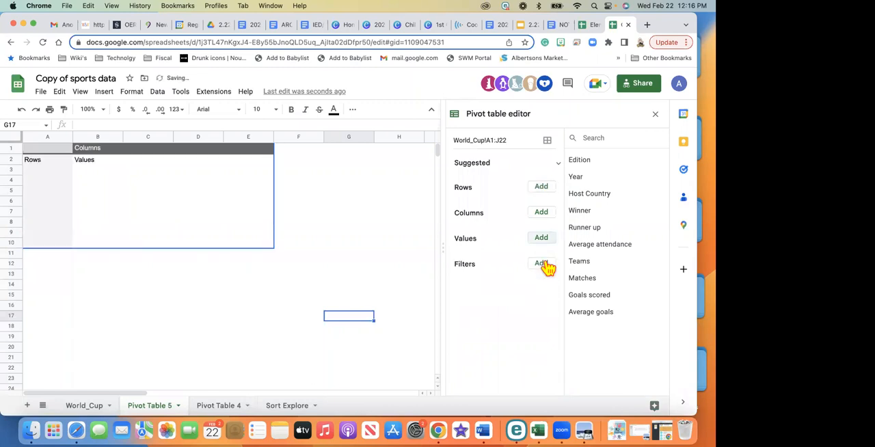
pyautogui.click(543, 191)
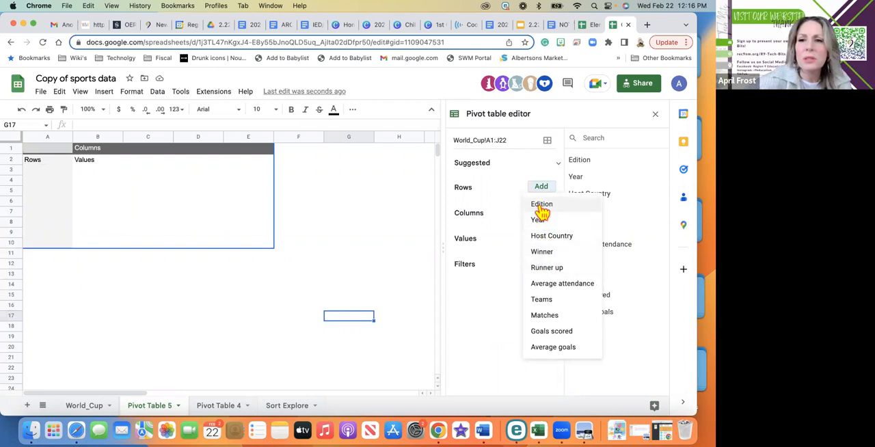
pyautogui.click(546, 304)
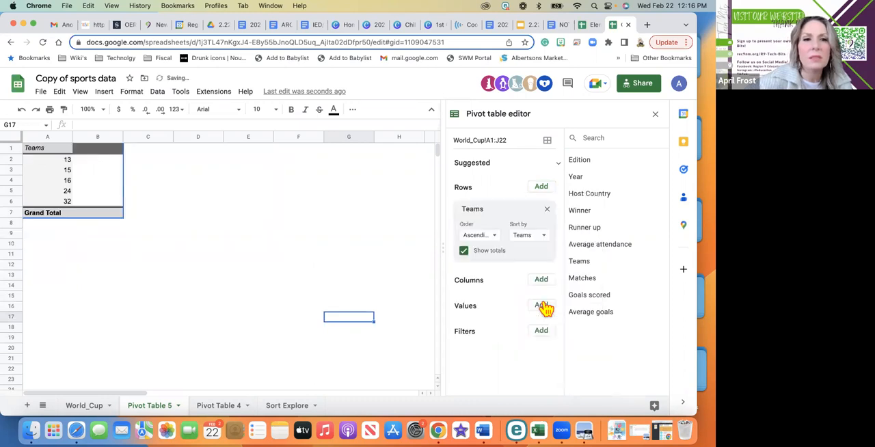
pyautogui.click(559, 165)
pyautogui.scroll(-2, 533, 218)
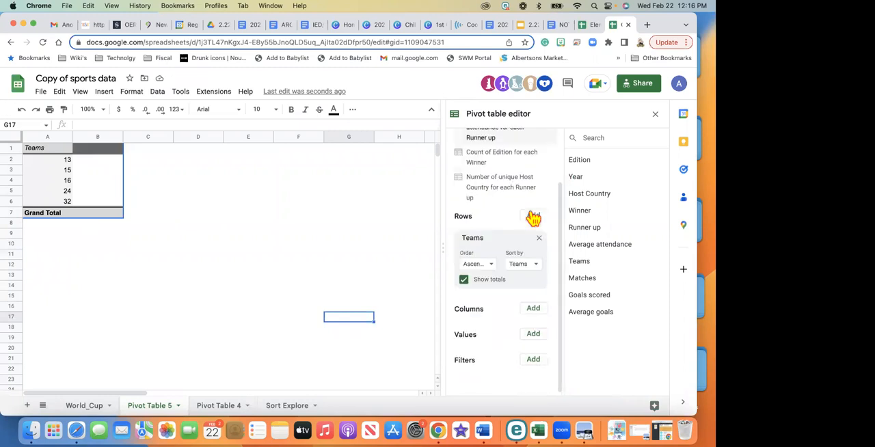
pyautogui.click(538, 239)
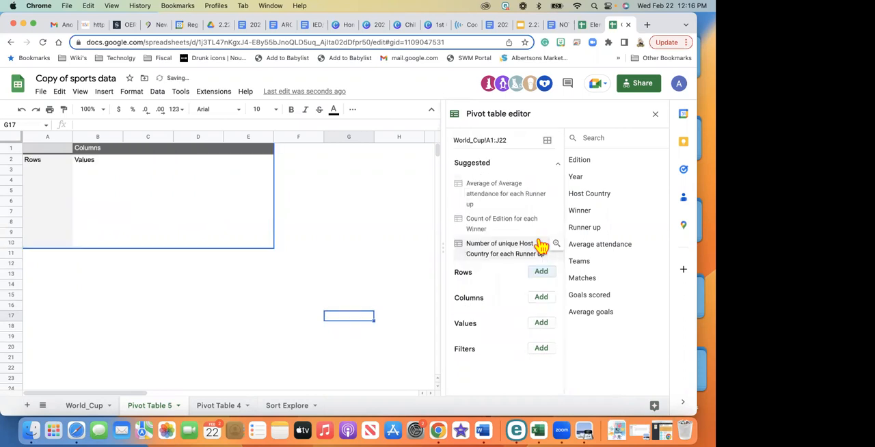
# Add Host Country as the row field and Goals scored as the column field of the pivot table
pyautogui.click(541, 272)
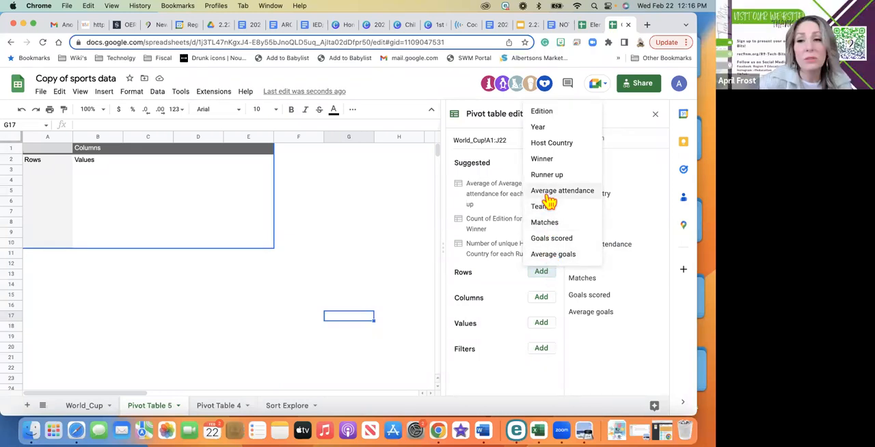
pyautogui.click(551, 146)
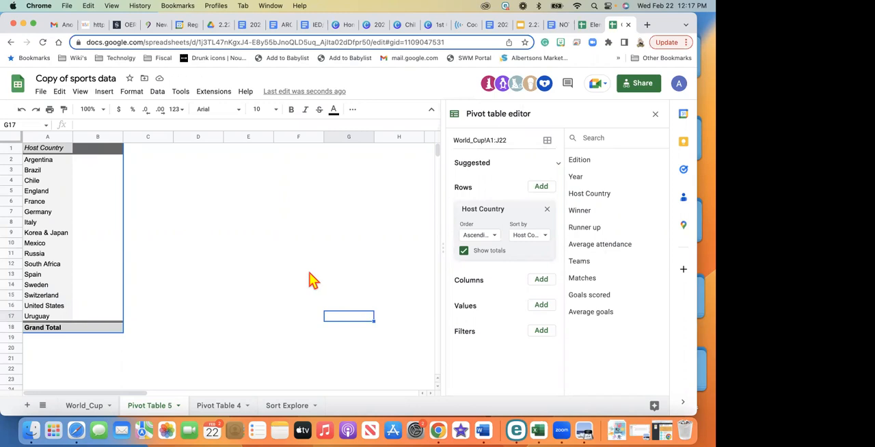
pyautogui.click(541, 281)
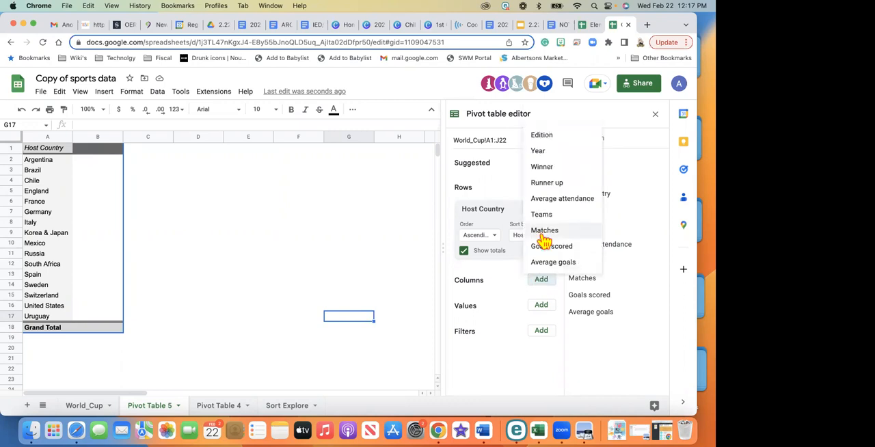
pyautogui.click(543, 246)
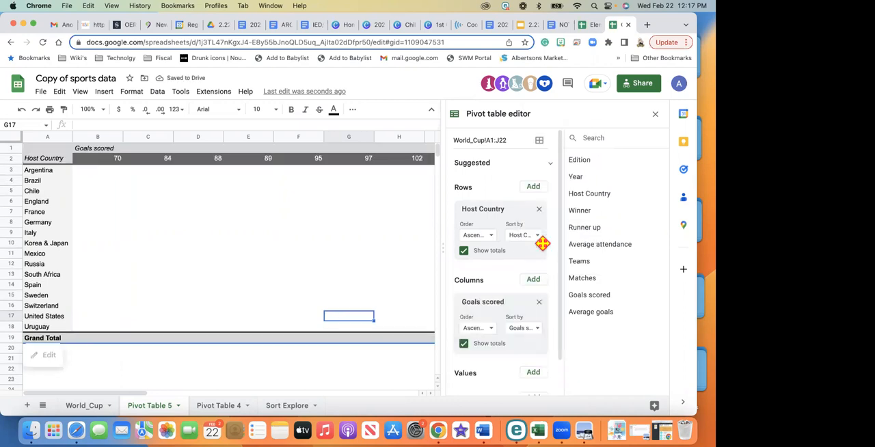
# Remove the Host Country row field and the Goals scored column field from the pivot table
pyautogui.scroll(-1, 539, 251)
pyautogui.scroll(1, 538, 250)
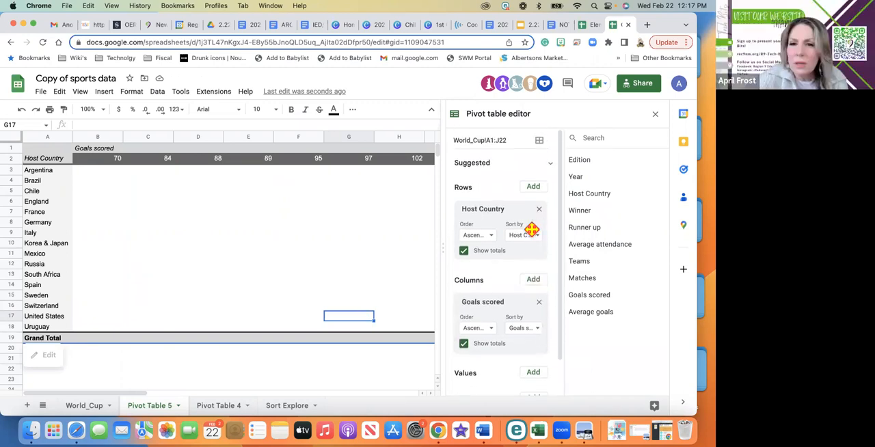
pyautogui.click(550, 164)
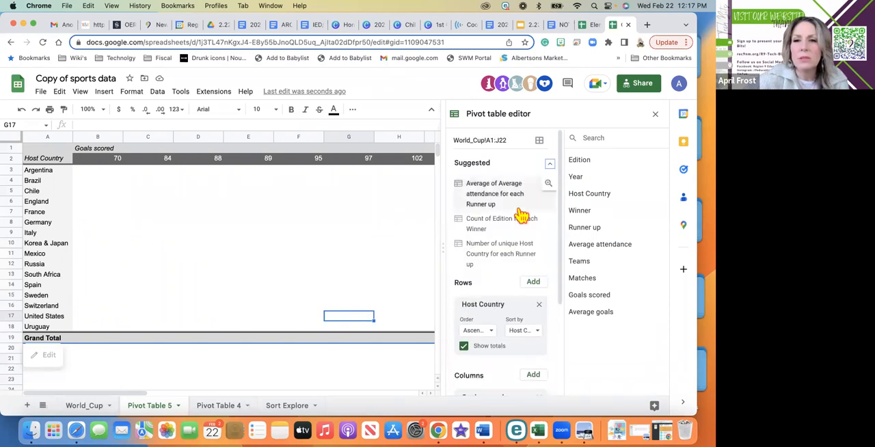
pyautogui.scroll(-1, 524, 217)
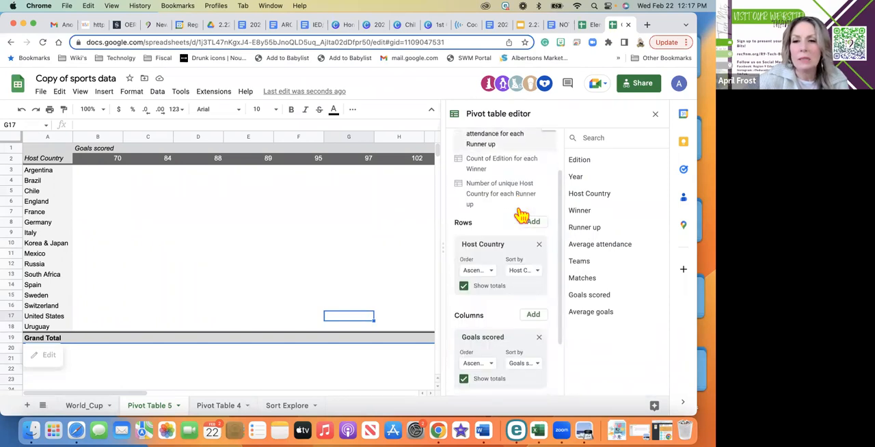
pyautogui.click(538, 243)
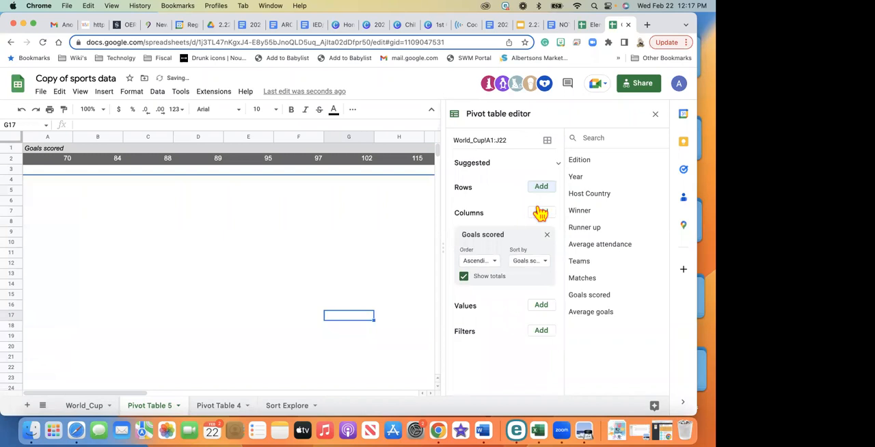
pyautogui.click(547, 235)
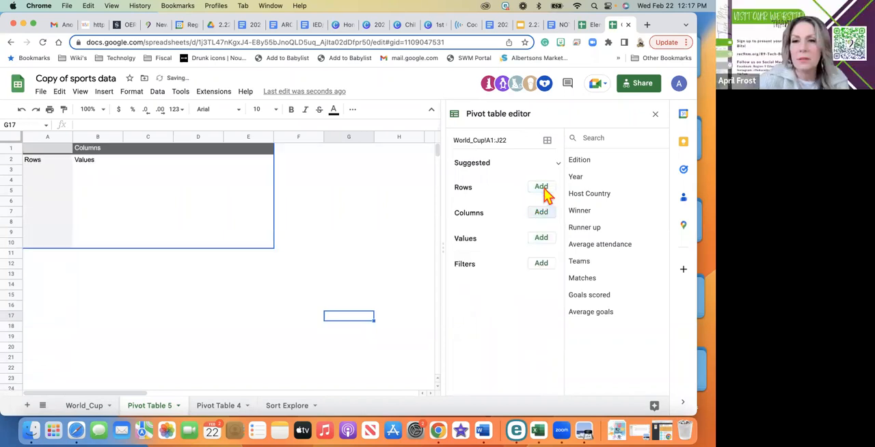
# Add Winner and Goals scored as row fields of the empty pivot table
pyautogui.click(542, 188)
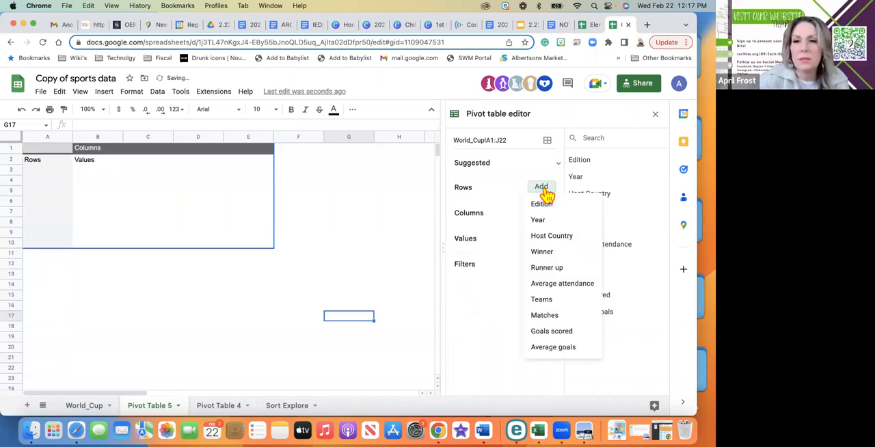
pyautogui.click(547, 252)
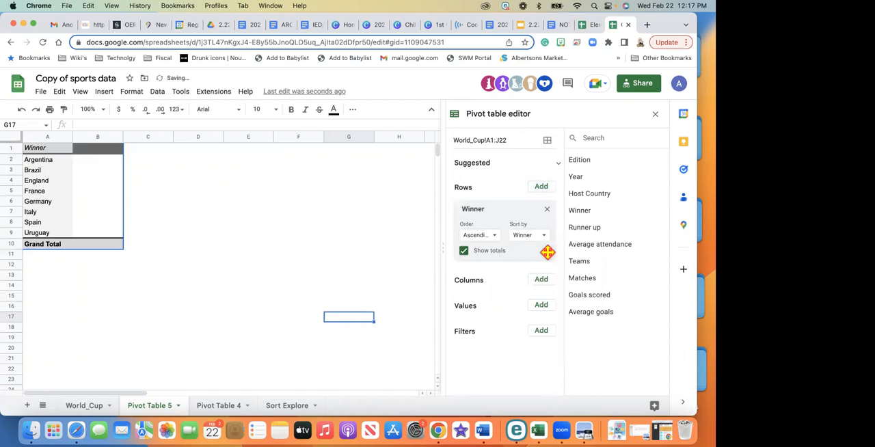
pyautogui.click(540, 187)
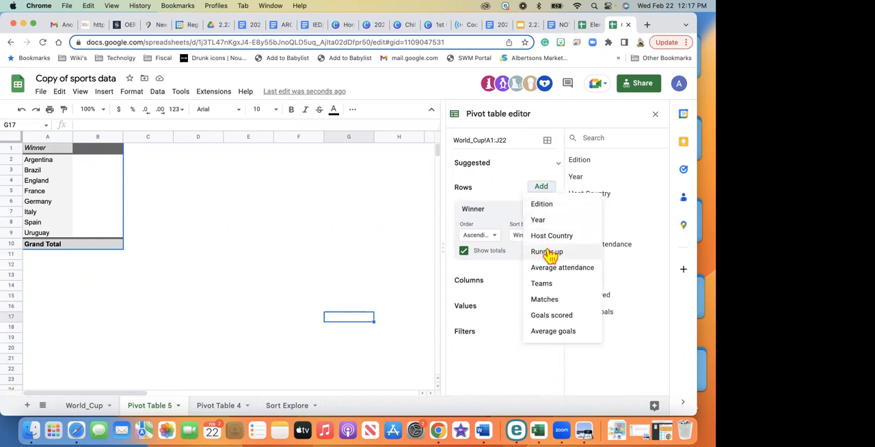
pyautogui.click(554, 317)
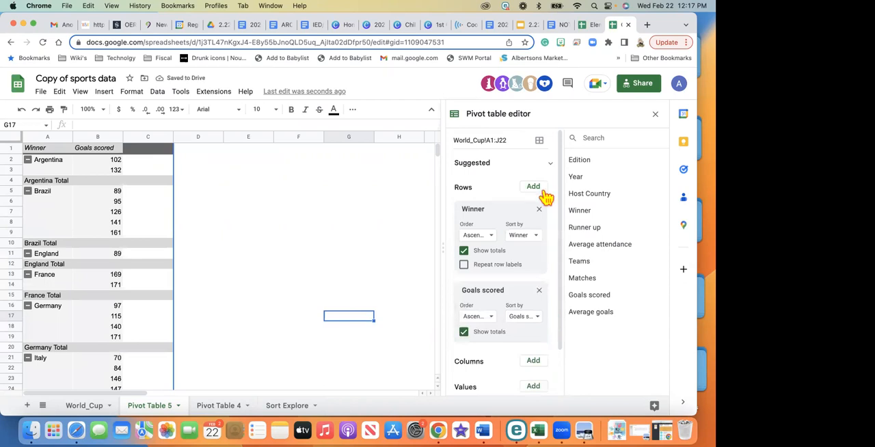
# Add Year as the pivot table's column field and look over the resulting layout
pyautogui.scroll(-2, 540, 201)
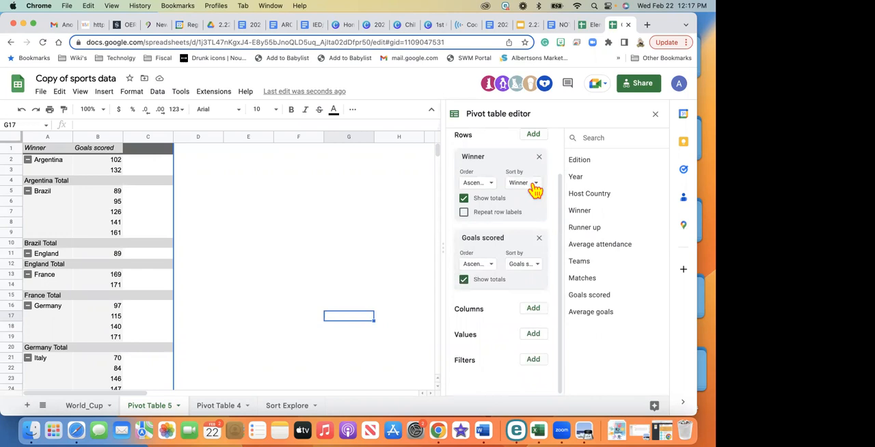
pyautogui.click(534, 309)
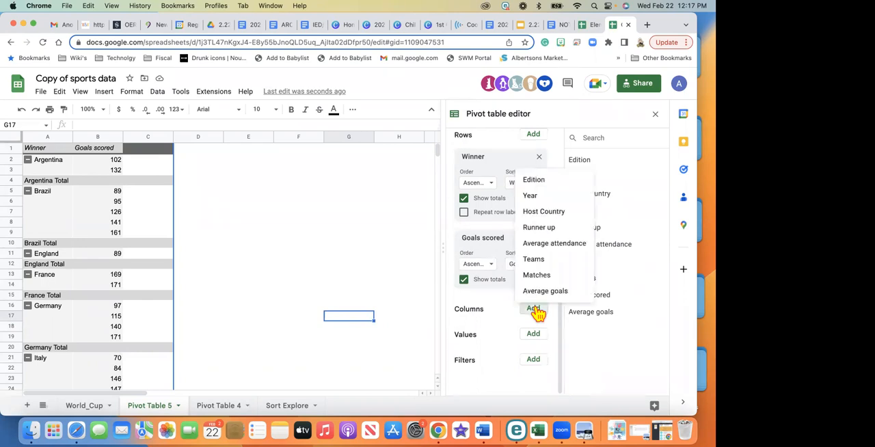
pyautogui.click(532, 197)
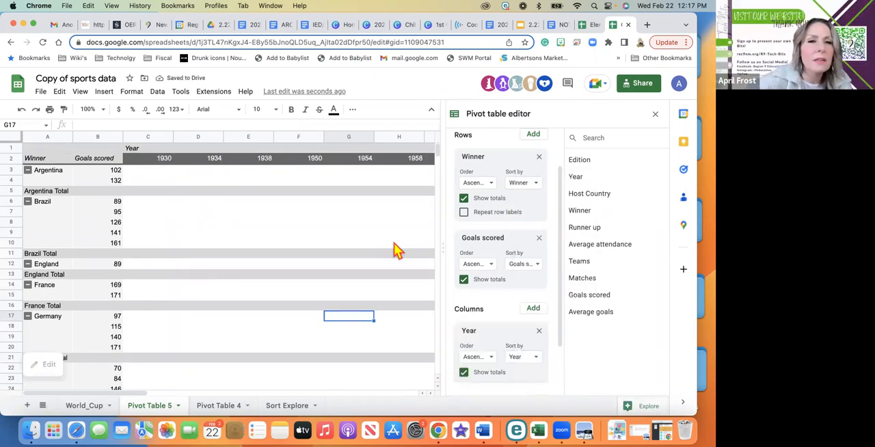
pyautogui.scroll(-3, 397, 250)
pyautogui.scroll(3, 398, 250)
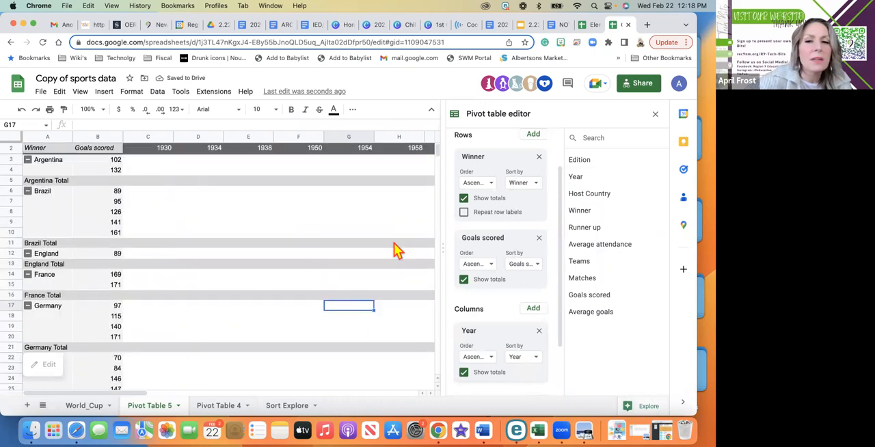
pyautogui.hscroll(2, 397, 250)
pyautogui.scroll(-2, 514, 271)
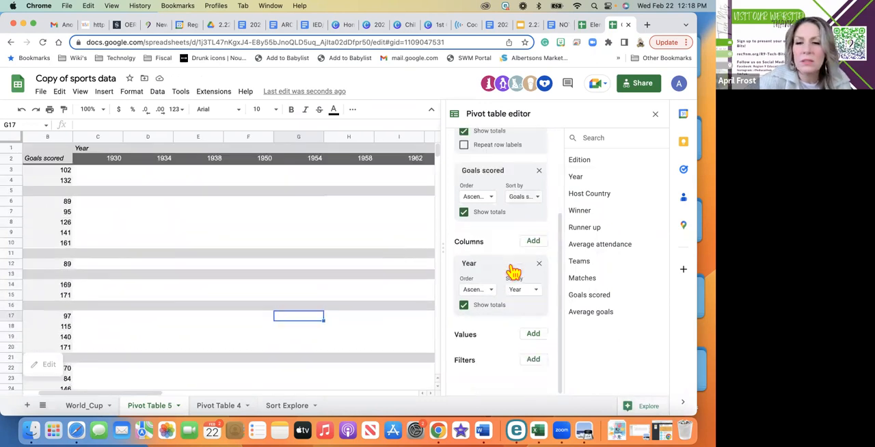
pyautogui.click(533, 241)
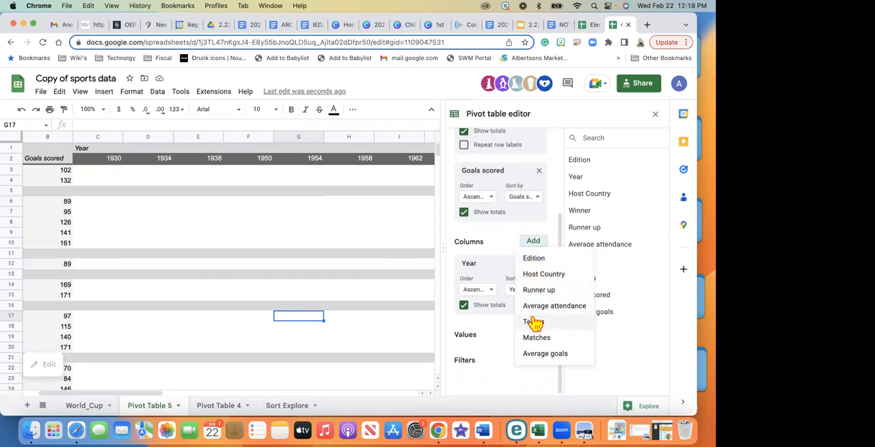
pyautogui.click(476, 253)
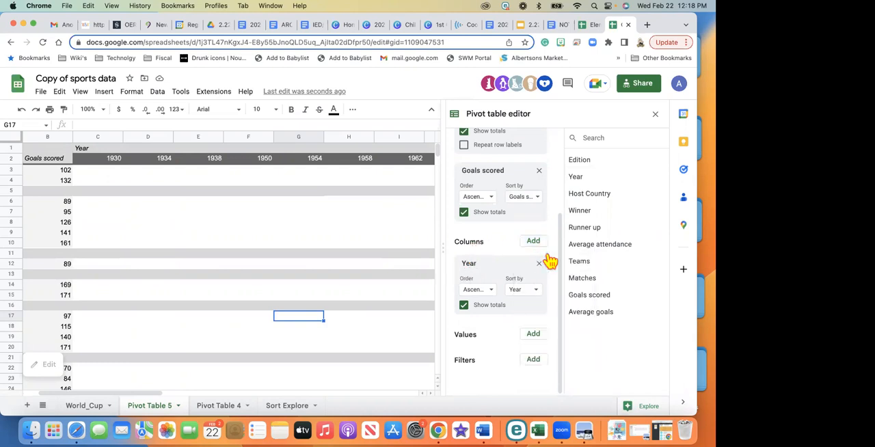
pyautogui.click(490, 291)
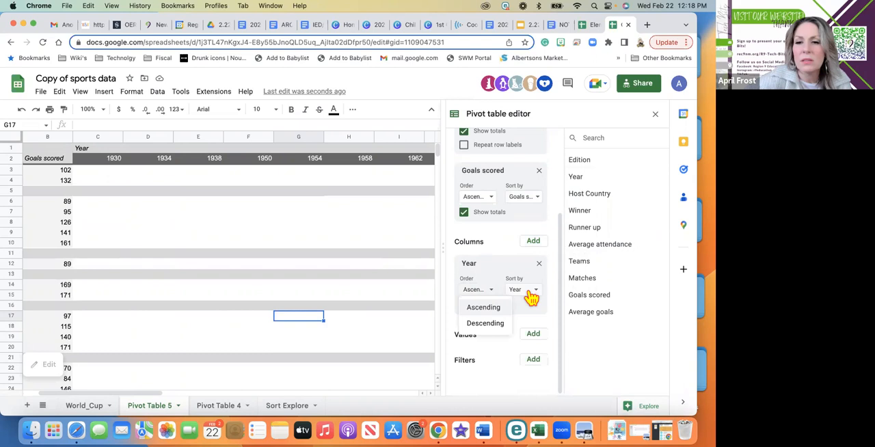
pyautogui.click(530, 292)
pyautogui.click(491, 291)
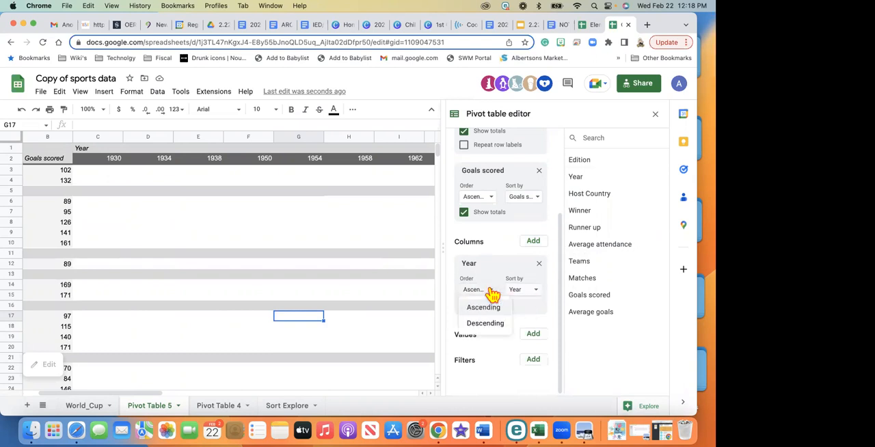
pyautogui.scroll(2, 498, 260)
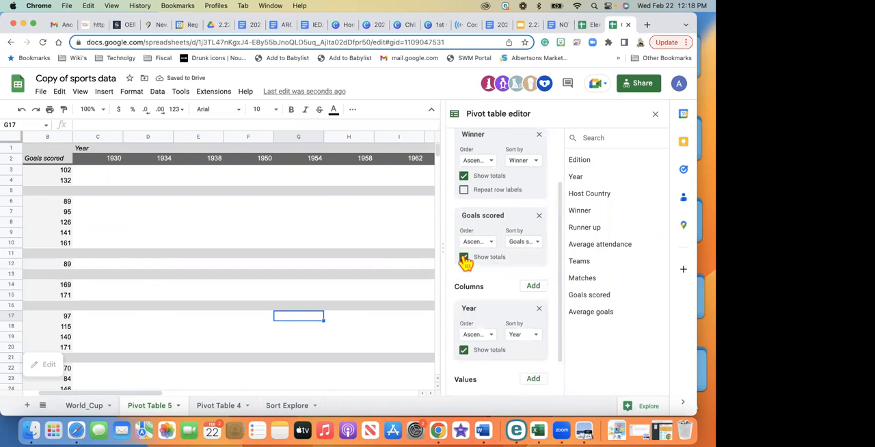
# Rearrange the pivot table fields so that Year and Winner are the only rows, with Goals scored removed and no column field
pyautogui.scroll(2, 464, 262)
pyautogui.moveTo(465, 273); pyautogui.dragTo(488, 198)
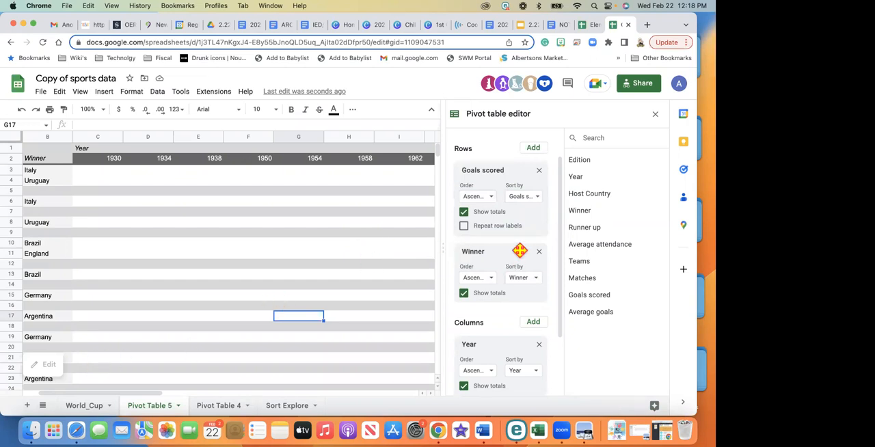
pyautogui.scroll(-1, 519, 251)
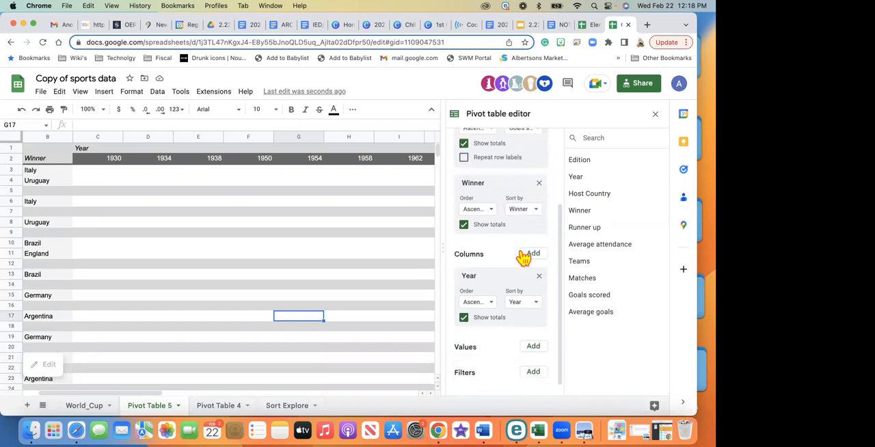
pyautogui.scroll(-1, 524, 254)
pyautogui.moveTo(507, 261); pyautogui.dragTo(508, 205)
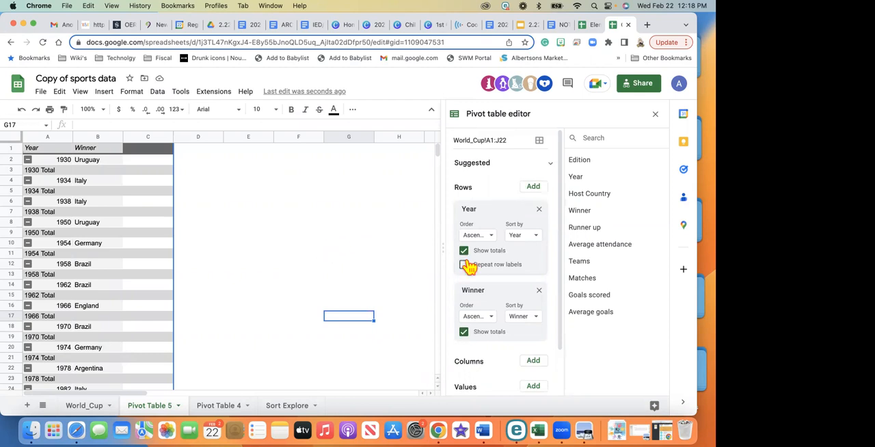
# Add Goals scored as the third row field, below Year and Winner, and review the field settings
pyautogui.scroll(-1, 469, 266)
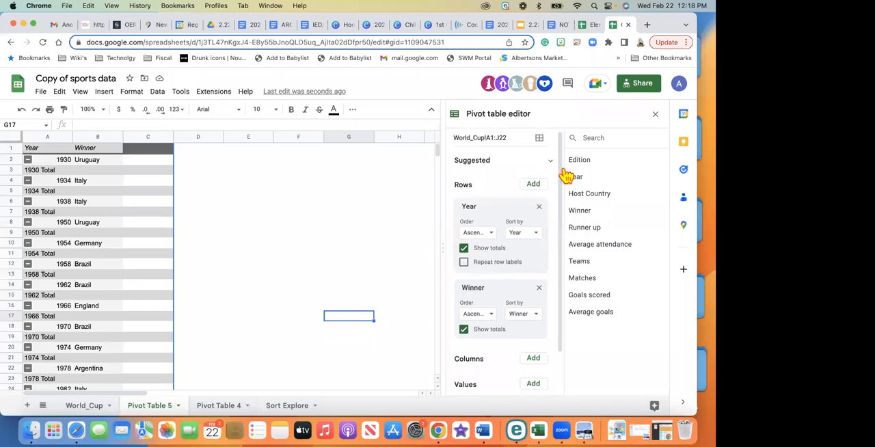
pyautogui.click(533, 184)
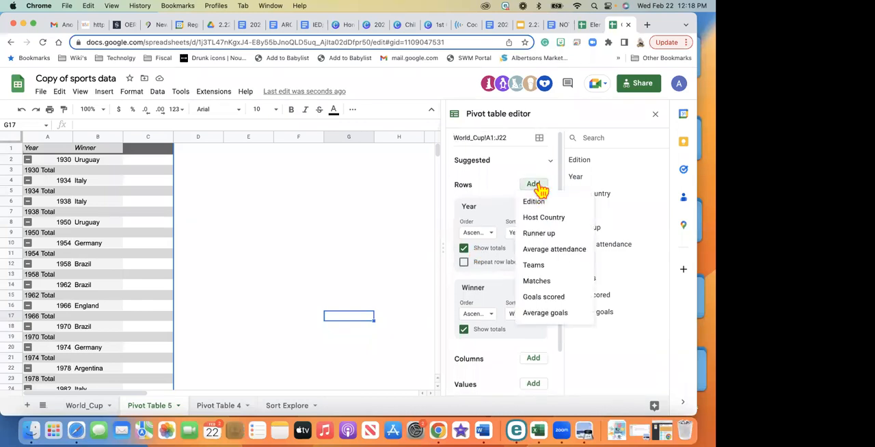
pyautogui.click(542, 298)
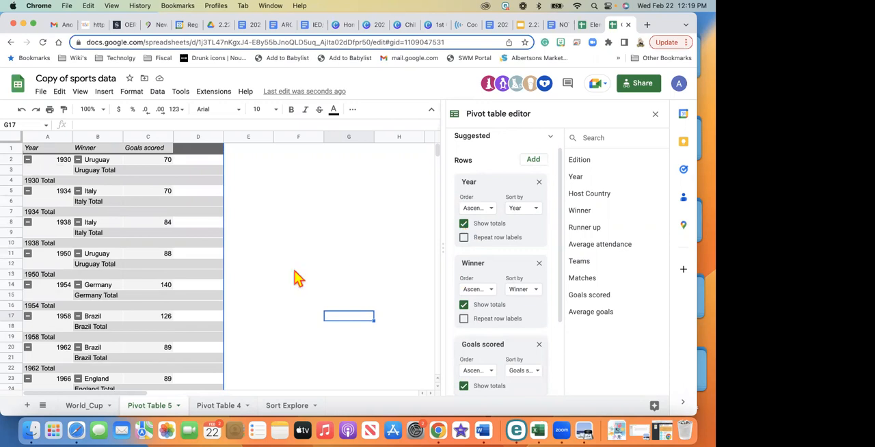
pyautogui.scroll(-3, 530, 203)
pyautogui.scroll(-1, 526, 201)
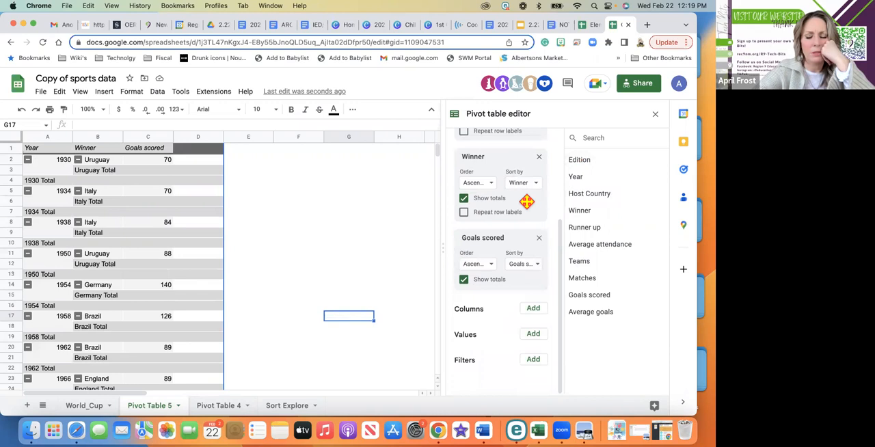
pyautogui.scroll(5, 526, 201)
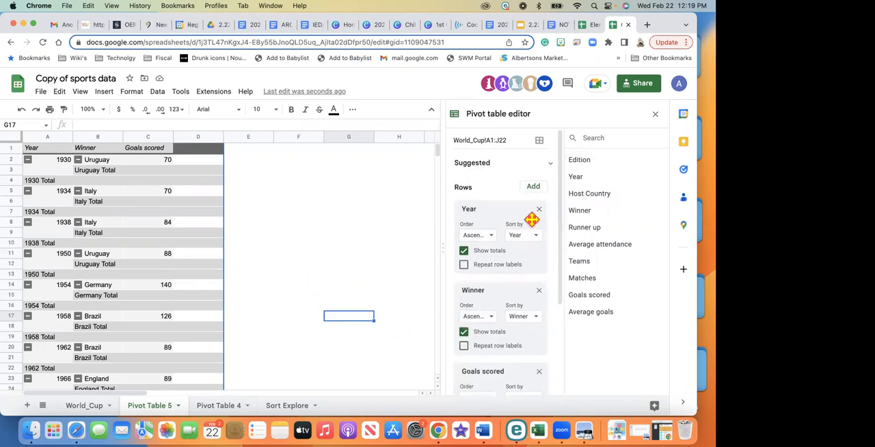
pyautogui.scroll(-2, 531, 218)
pyautogui.scroll(-1, 531, 219)
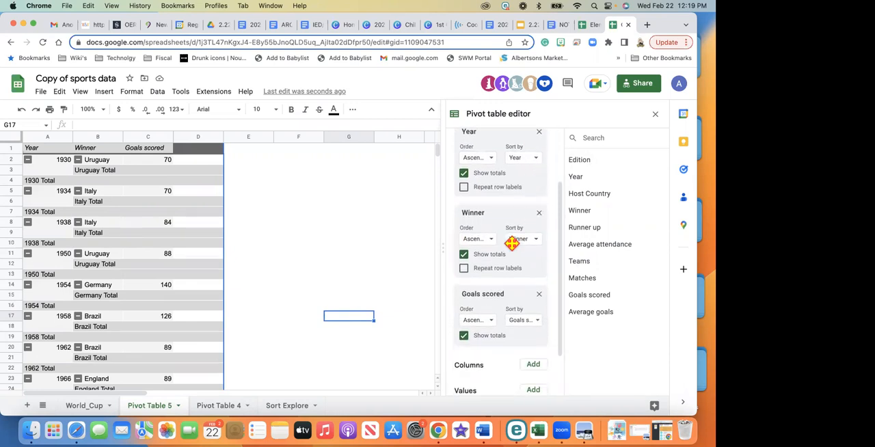
pyautogui.scroll(3, 516, 253)
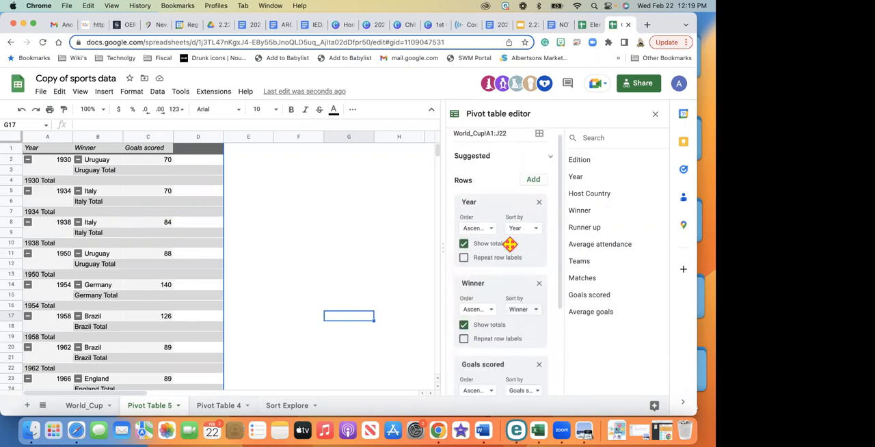
# Turn off the totals for the Year, Winner and Goals scored row fields
pyautogui.click(466, 247)
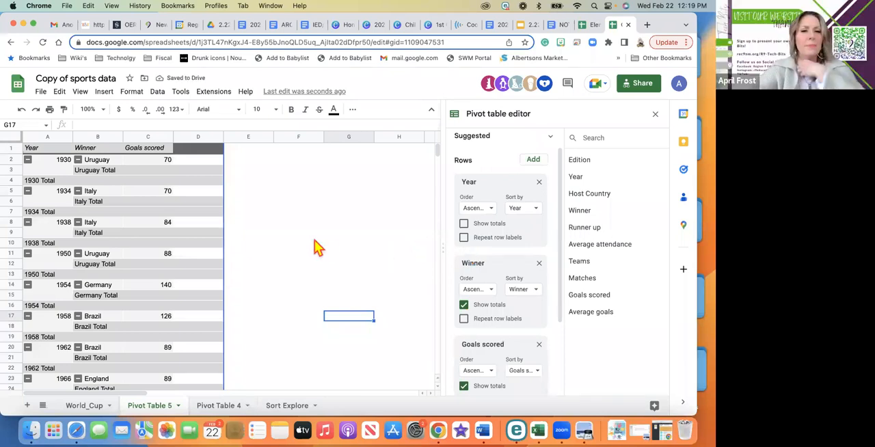
pyautogui.click(464, 306)
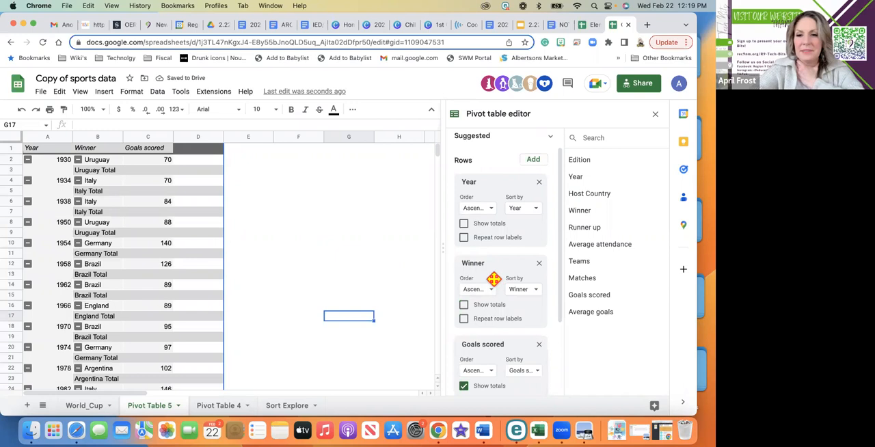
pyautogui.scroll(-3, 478, 314)
pyautogui.click(464, 311)
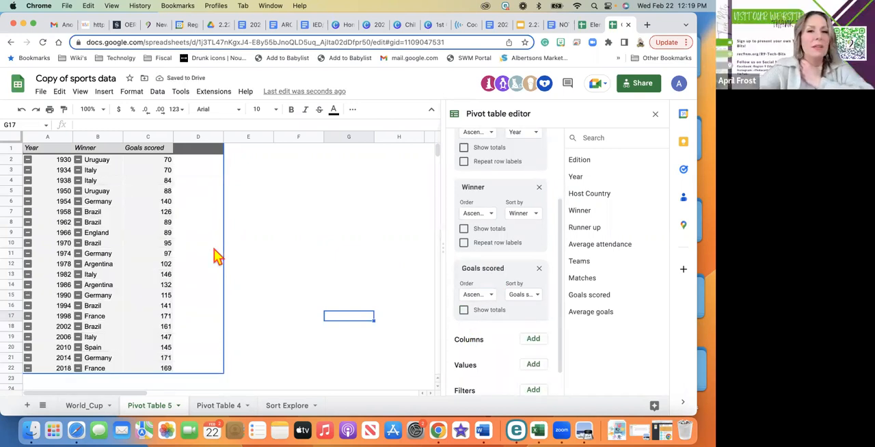
# Collapse the 1930 group in the pivot table and look over the remaining rows
pyautogui.click(28, 160)
pyautogui.click(293, 190)
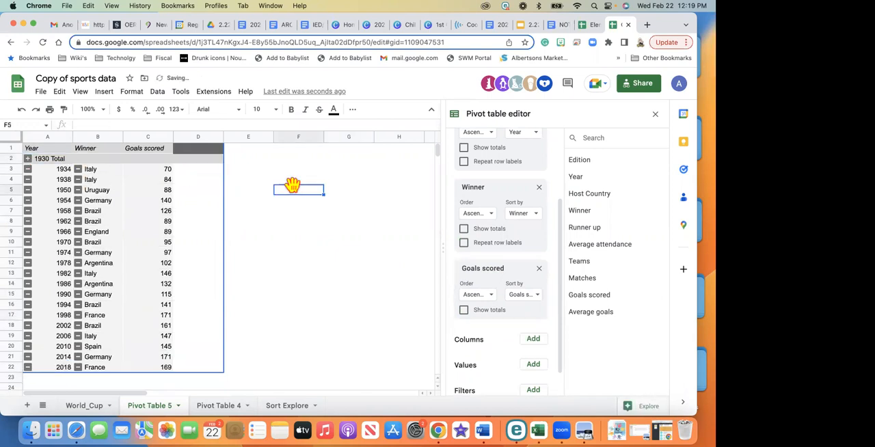
pyautogui.click(323, 243)
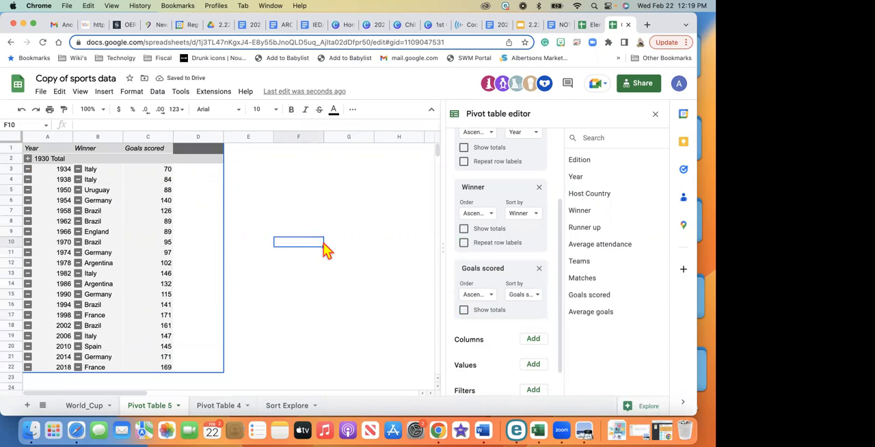
pyautogui.scroll(-3, 327, 250)
pyautogui.scroll(3, 327, 250)
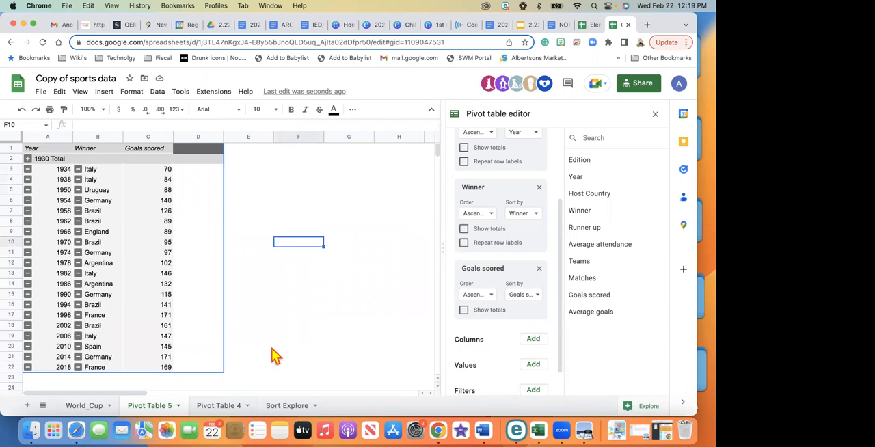
pyautogui.click(308, 254)
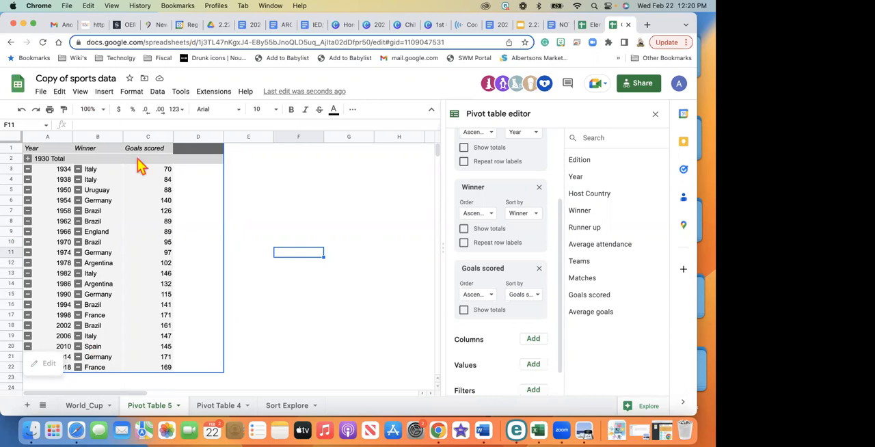
pyautogui.click(259, 207)
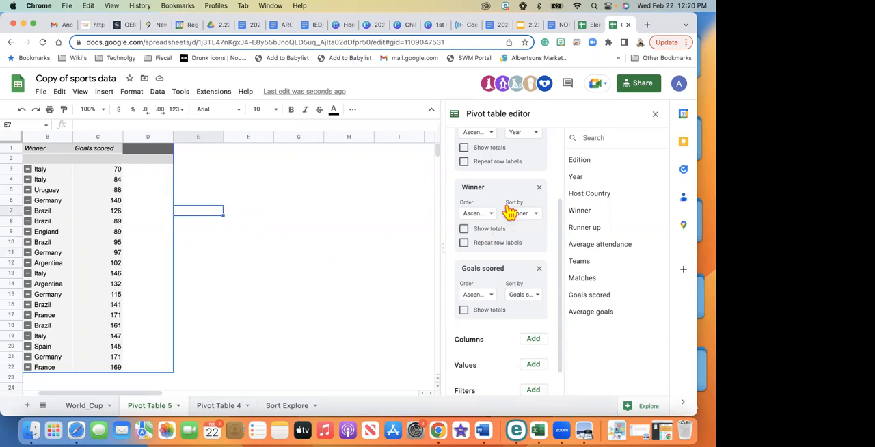
# Move the Winner row field above Year to group the pivot table by winning country
pyautogui.moveTo(498, 192); pyautogui.dragTo(501, 148)
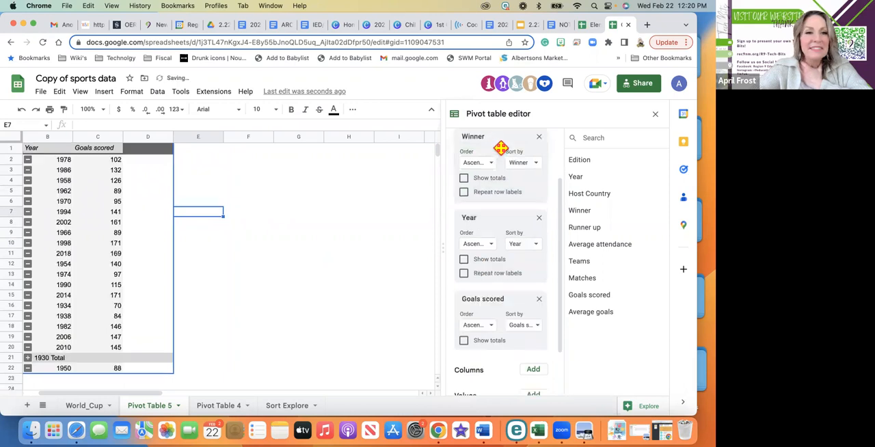
pyautogui.hscroll(-2, 365, 301)
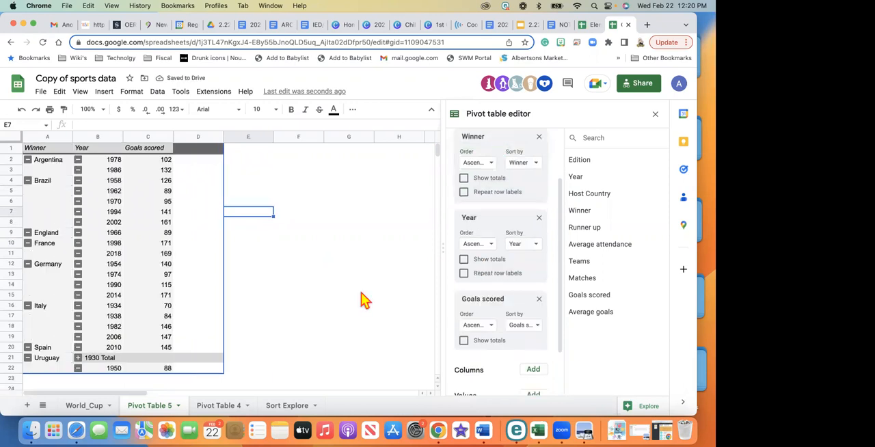
pyautogui.scroll(2, 513, 250)
pyautogui.scroll(3, 513, 250)
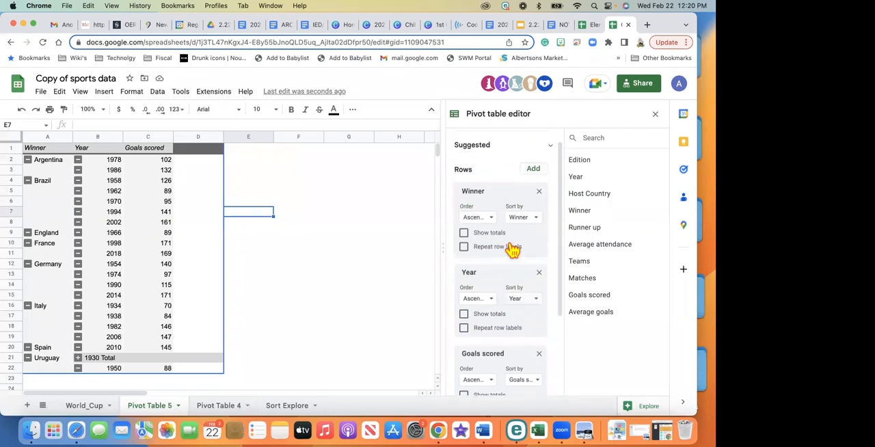
pyautogui.scroll(-4, 506, 273)
pyautogui.scroll(-3, 505, 274)
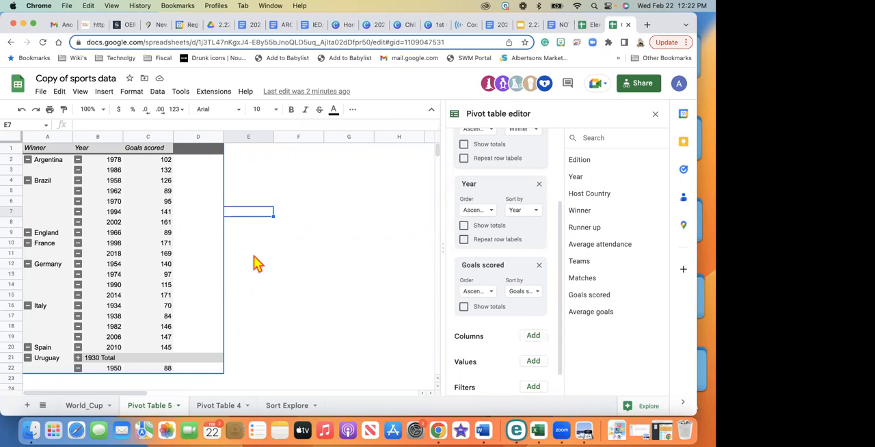
pyautogui.click(335, 224)
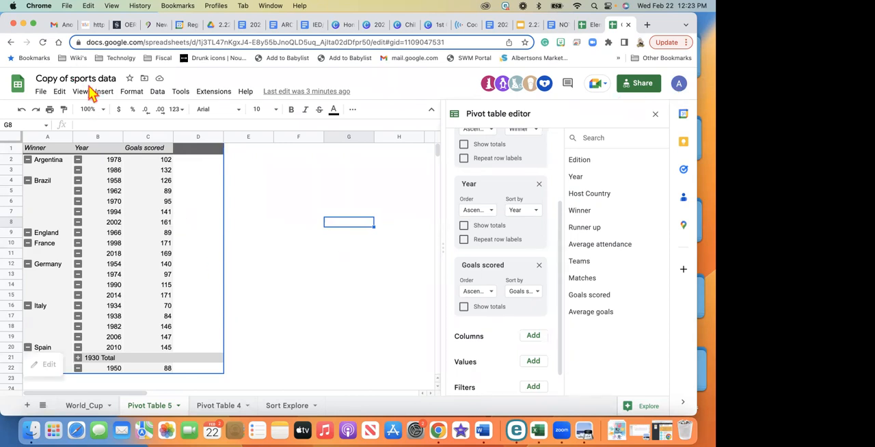
pyautogui.click(306, 215)
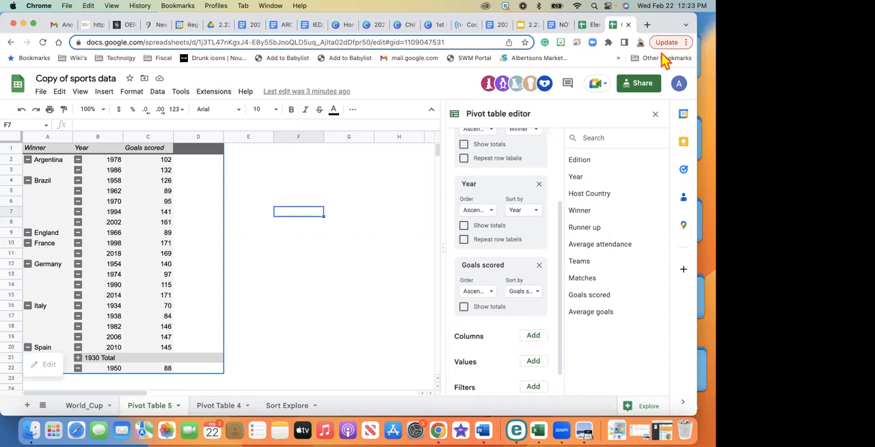
pyautogui.click(367, 192)
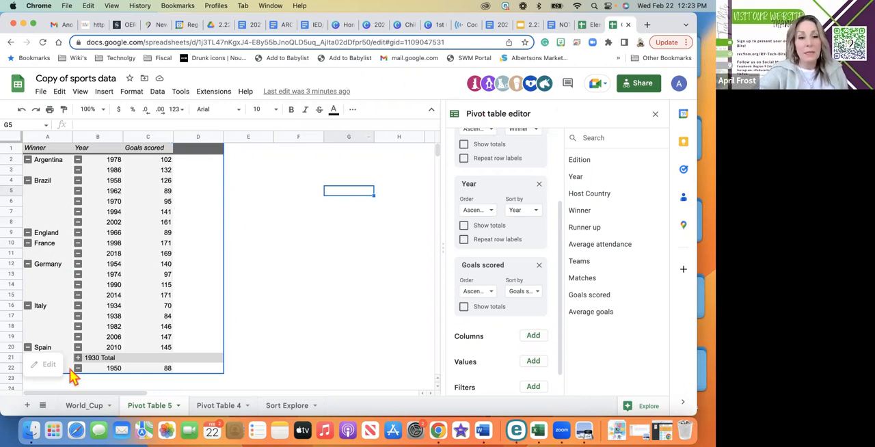
# Open Explore for the World_Cup sheet and review its suggested answers, formatting and pivot table
pyautogui.click(80, 412)
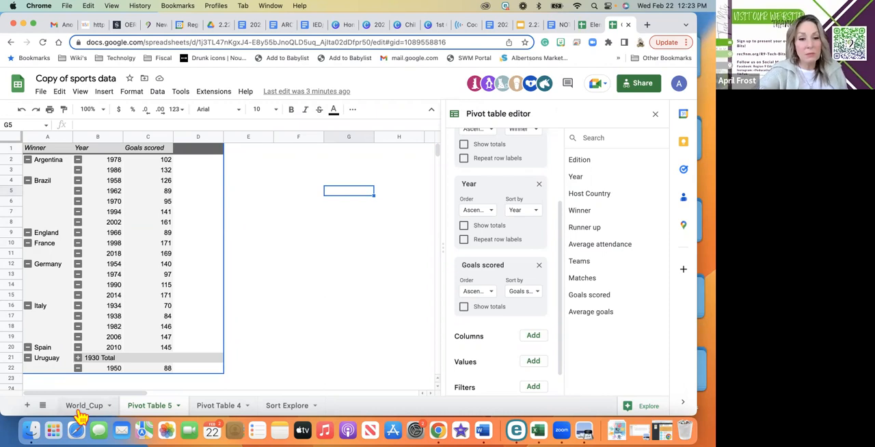
pyautogui.click(105, 93)
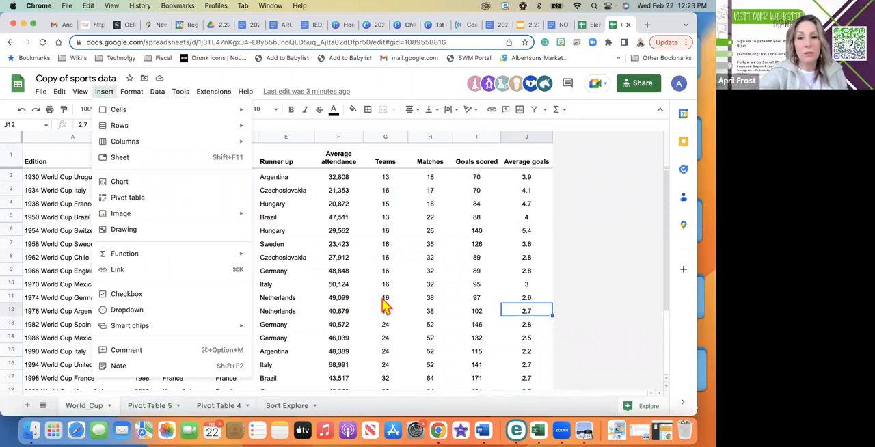
pyautogui.click(636, 408)
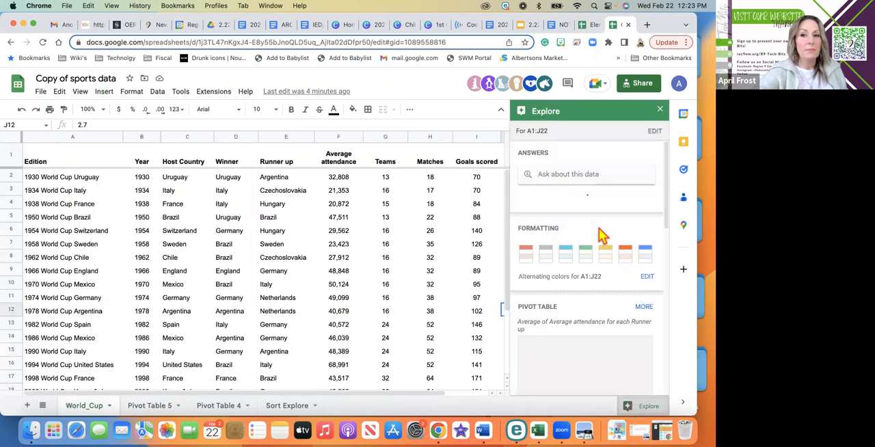
pyautogui.scroll(-3, 551, 218)
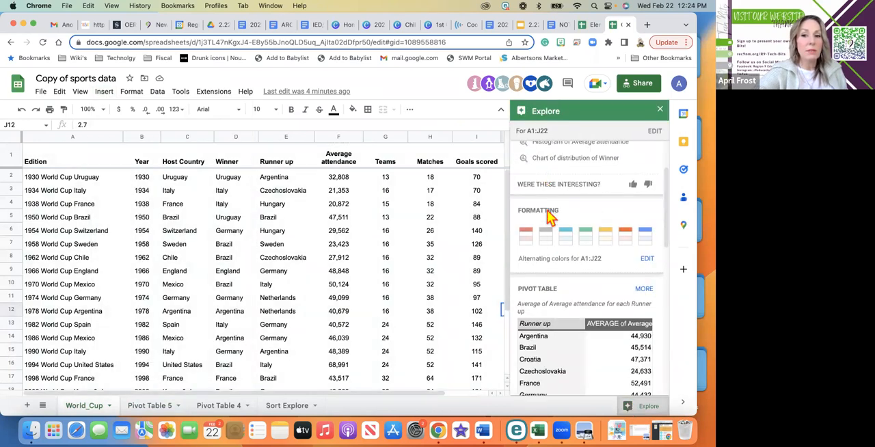
pyautogui.scroll(-2, 551, 217)
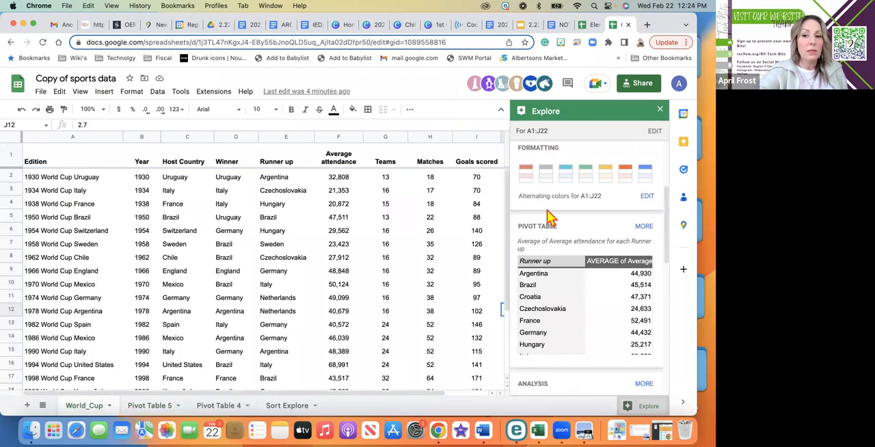
pyautogui.moveTo(548, 238)
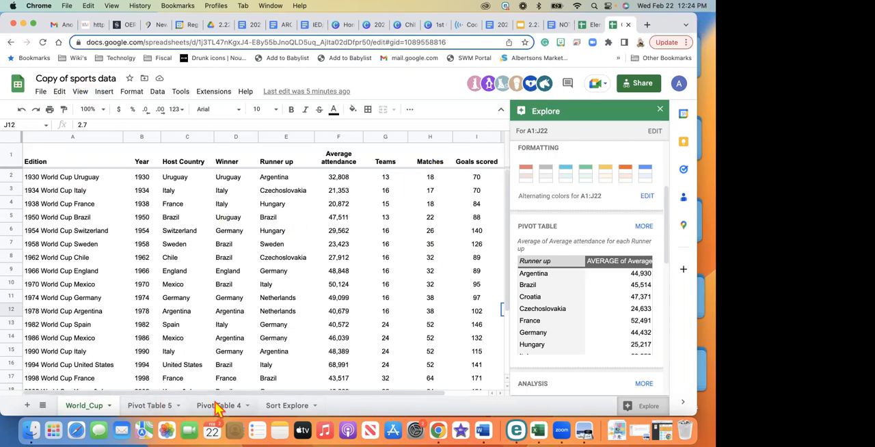
# Insert a chart on the Pivot Table 5 sheet from the Winner column
pyautogui.click(275, 409)
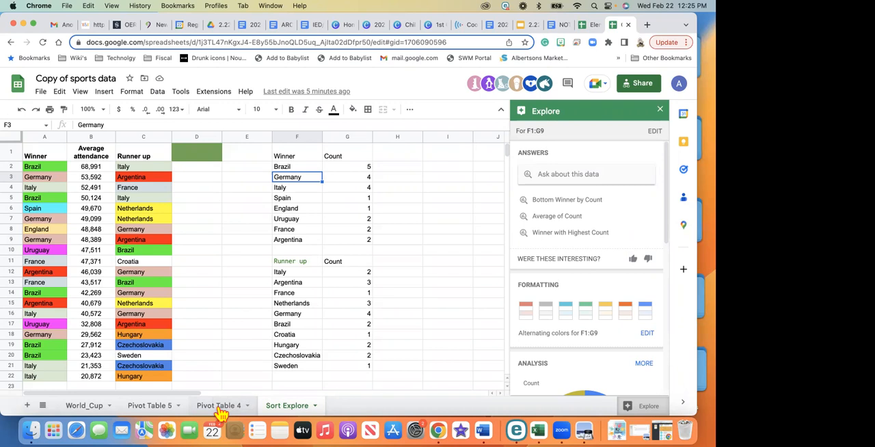
pyautogui.click(151, 406)
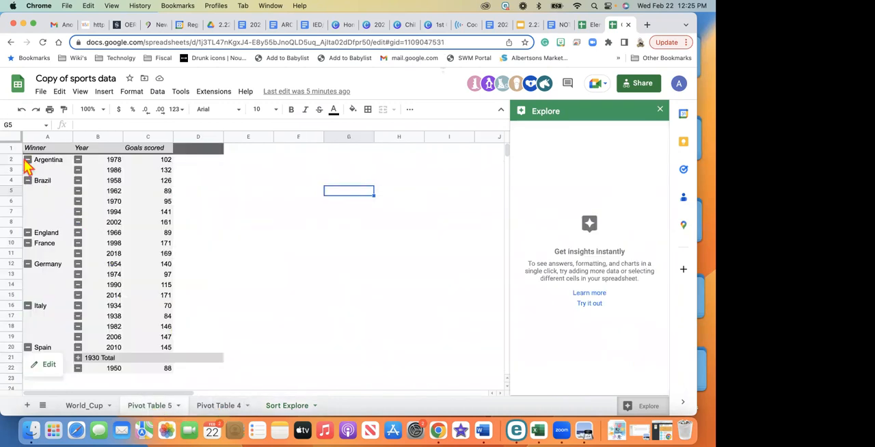
pyautogui.click(9, 135)
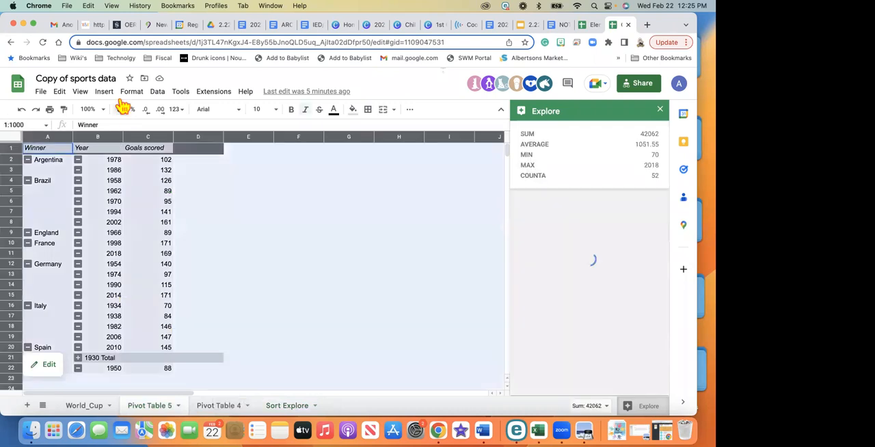
pyautogui.click(156, 94)
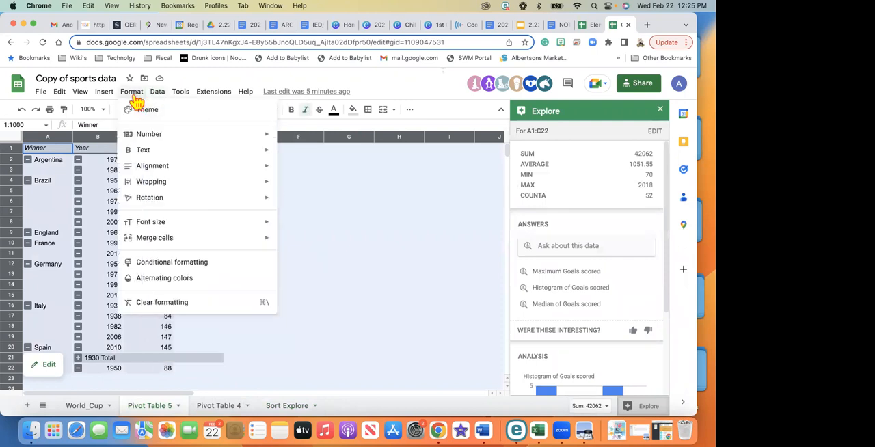
pyautogui.moveTo(106, 97)
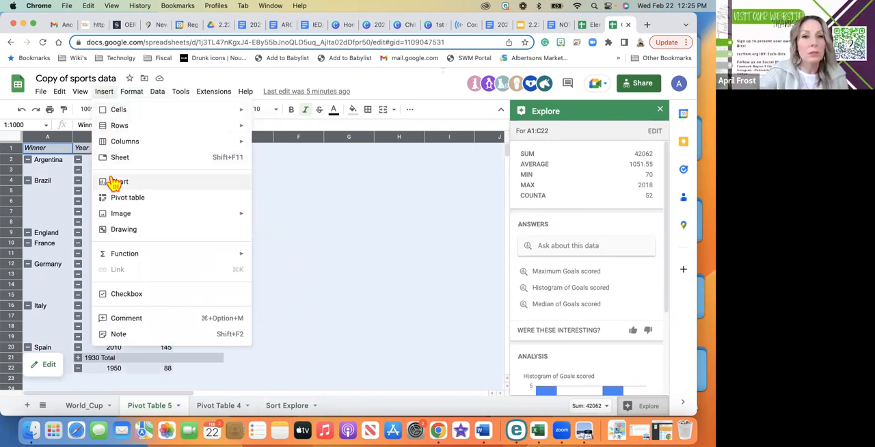
pyautogui.click(55, 137)
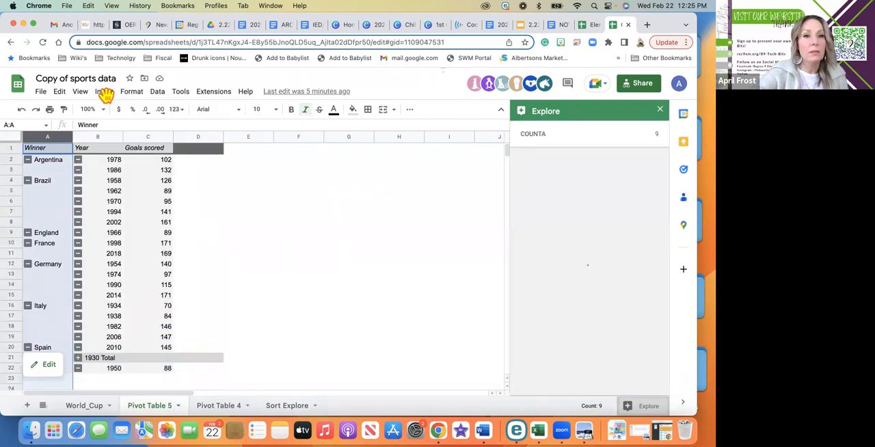
pyautogui.click(106, 94)
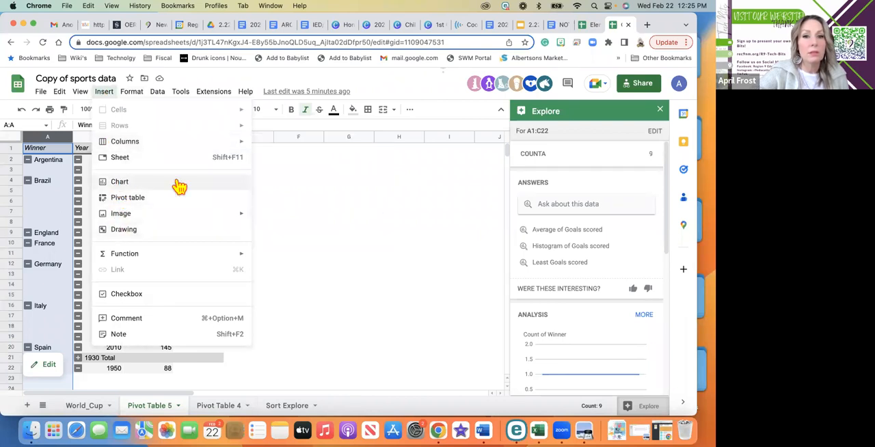
pyautogui.press('Escape')
pyautogui.click(239, 184)
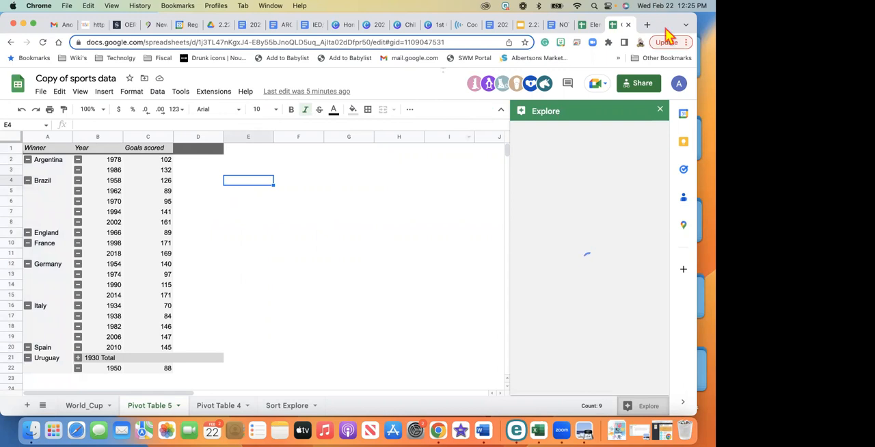
pyautogui.click(468, 172)
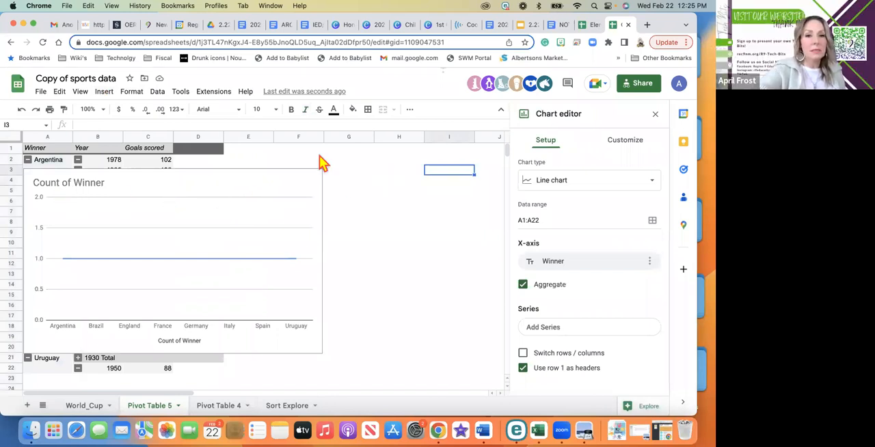
# Change the Count of Winner chart from a line chart to a standard pie chart
pyautogui.click(359, 160)
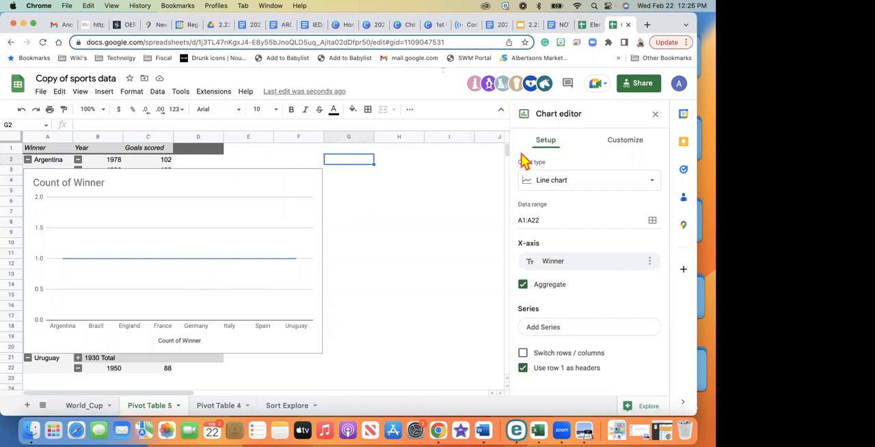
pyautogui.click(322, 192)
pyautogui.click(285, 203)
pyautogui.click(193, 198)
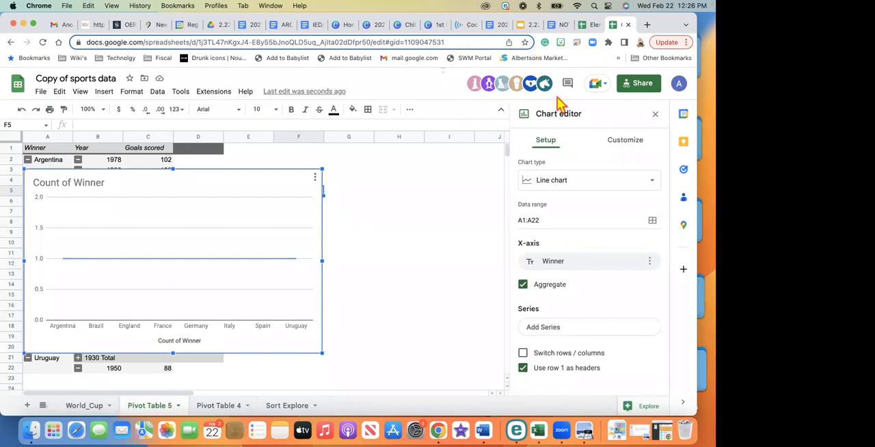
pyautogui.click(655, 183)
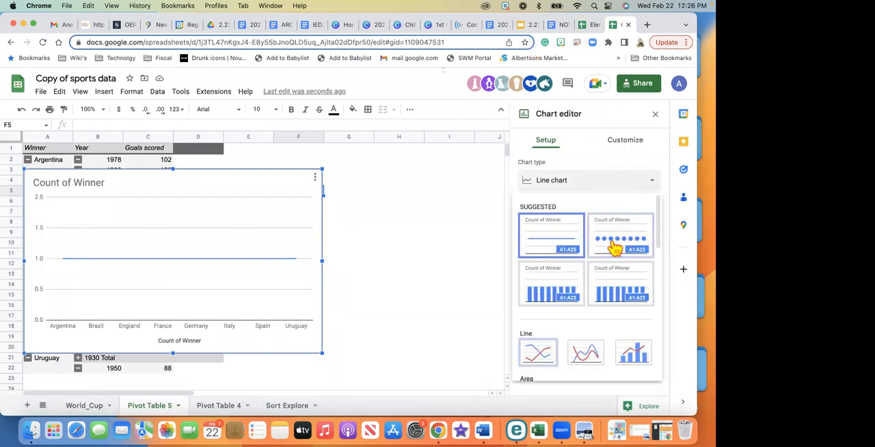
pyautogui.scroll(-5, 611, 250)
pyautogui.scroll(-5, 611, 250)
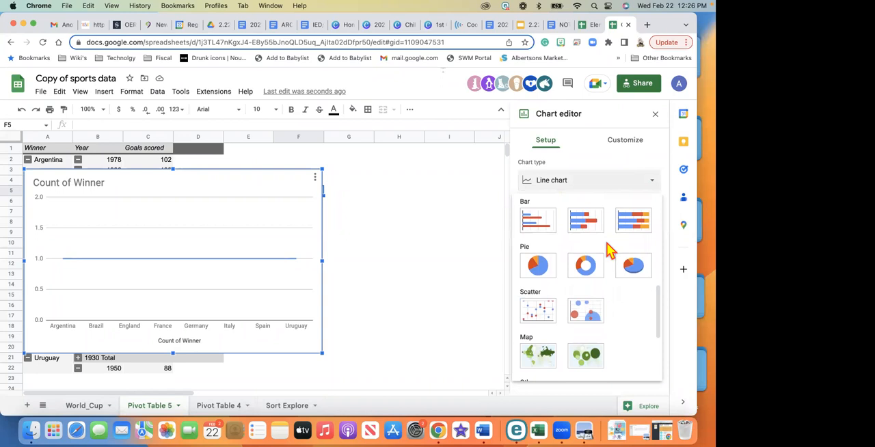
pyautogui.click(534, 272)
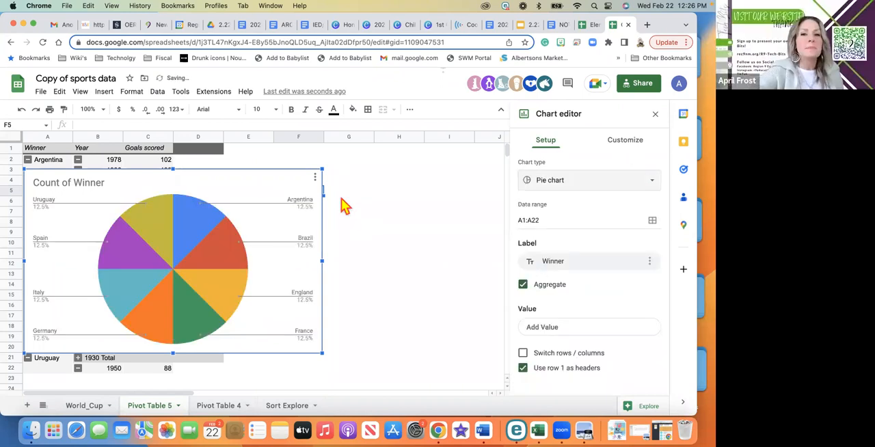
# Move the pie chart horizontally off the pivot table so it starts in column D, beside the Goals scored values
pyautogui.click(378, 185)
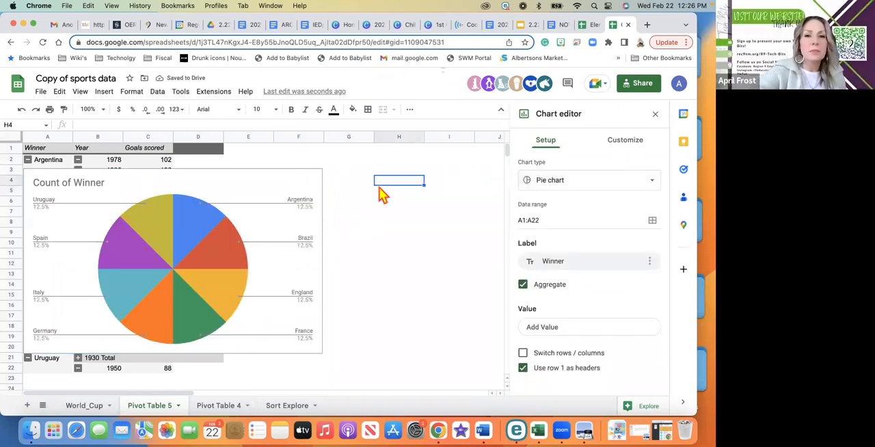
pyautogui.click(305, 196)
pyautogui.press('Right')
pyautogui.press('Right')
pyautogui.press('Right')
pyautogui.press('Right')
pyautogui.press('Right')
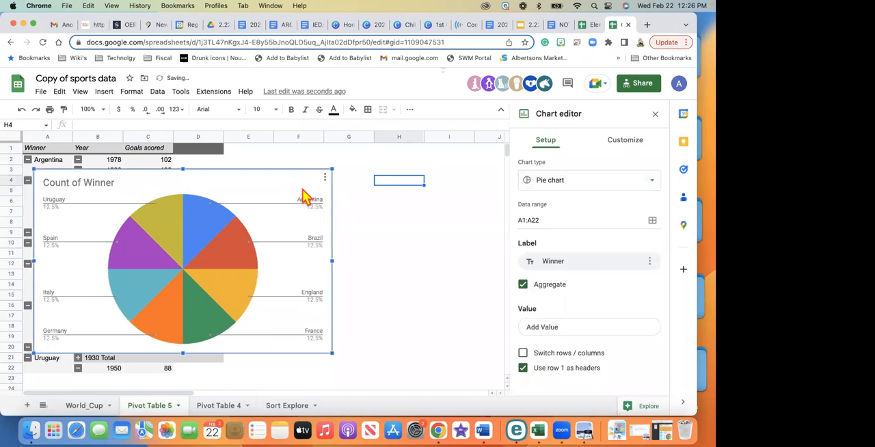
pyautogui.press('Right')
pyautogui.press('Right')
pyautogui.press('Right')
pyautogui.press('Right')
pyautogui.press('Right')
pyautogui.press('Right')
pyautogui.press('Right')
pyautogui.press('Right')
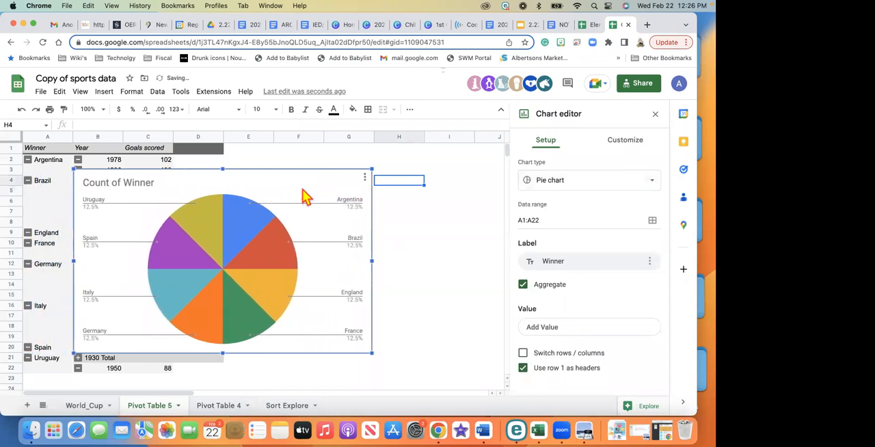
pyautogui.press('Right')
pyautogui.press('Right')
pyautogui.press('Right')
pyautogui.press('Right')
pyautogui.press('Right')
pyautogui.press('Right')
pyautogui.press('Right')
pyautogui.press('Right')
pyautogui.press('Right')
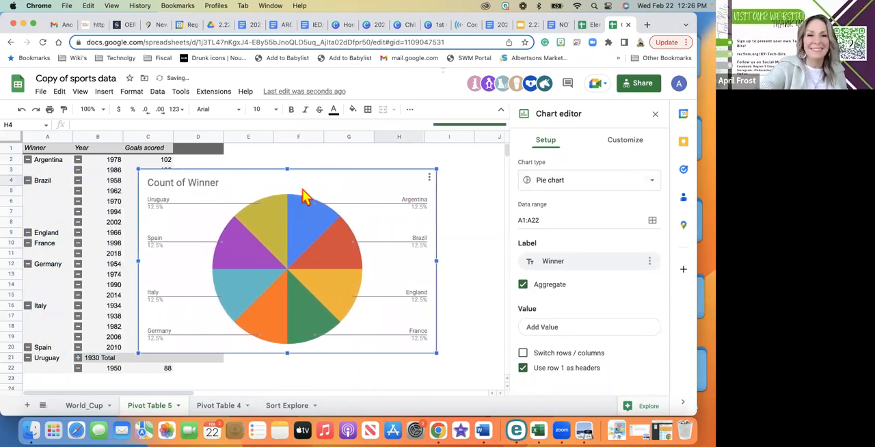
pyautogui.press('Right')
pyautogui.press('Right')
pyautogui.press('Right')
pyautogui.press('Right')
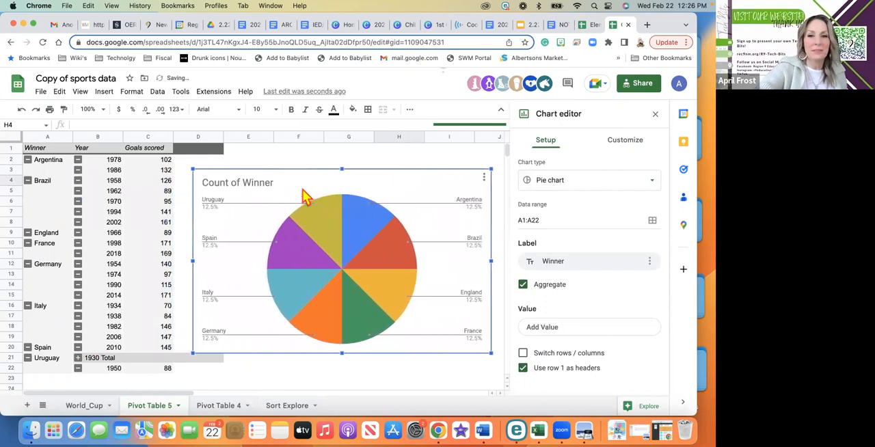
# Shrink the pie chart from its lower-left corner to span about columns D to H and rows 3 to 14
pyautogui.scroll(-3, 304, 196)
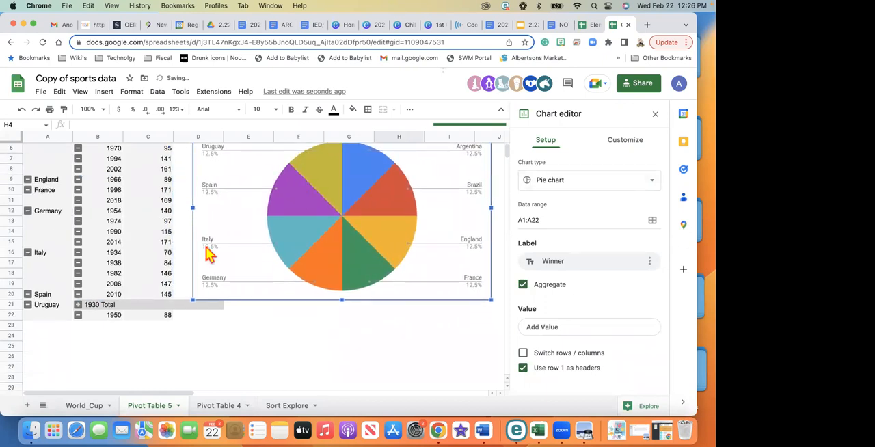
pyautogui.moveTo(189, 301); pyautogui.dragTo(218, 268)
pyautogui.scroll(3, 310, 267)
pyautogui.hscroll(2, 311, 267)
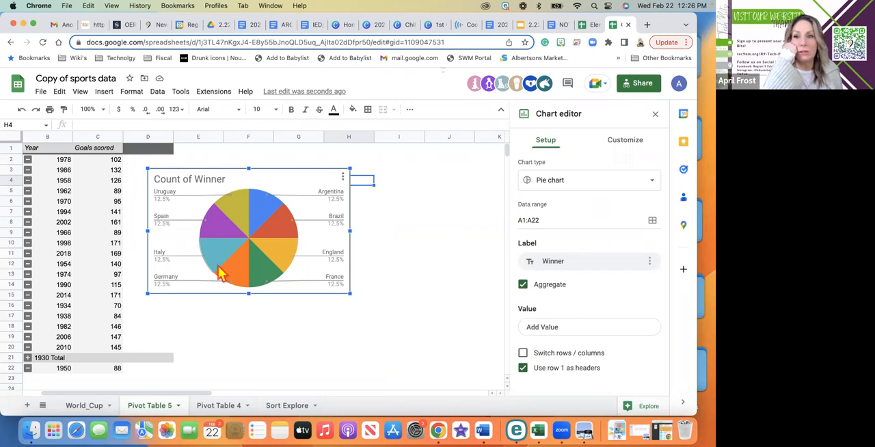
# Close the chart editor and Explore, and bring the Winner column back into view beside the chart
pyautogui.click(656, 115)
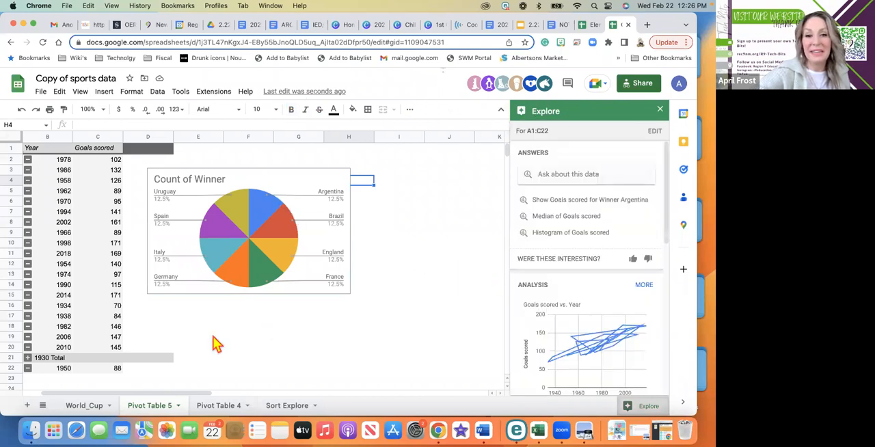
pyautogui.moveTo(83, 362)
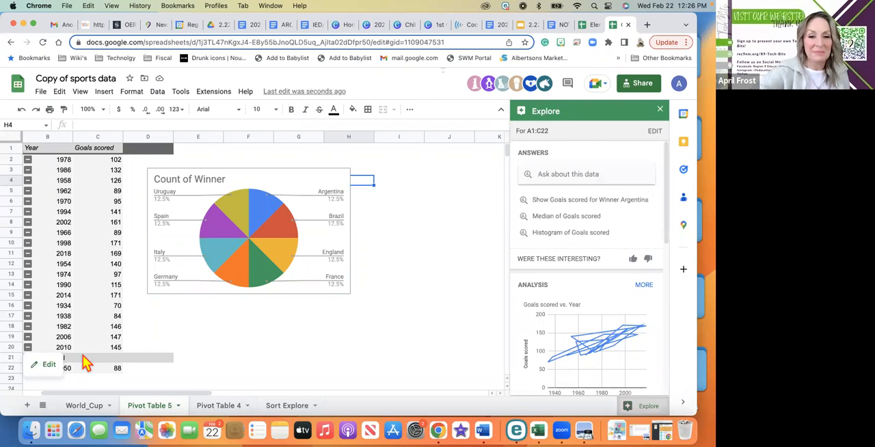
pyautogui.click(657, 111)
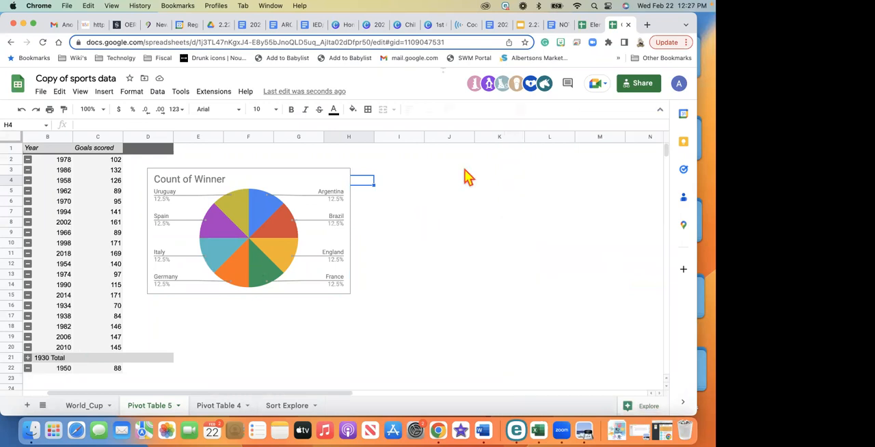
pyautogui.hscroll(-1, 465, 176)
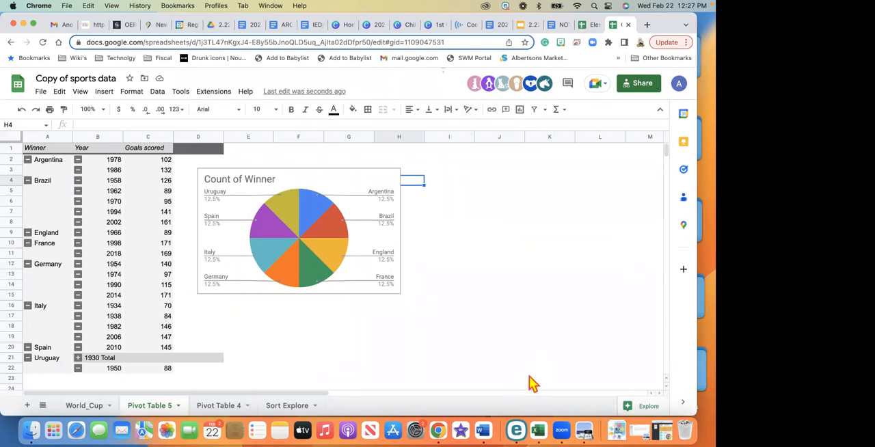
# Delete the Count of Winner pie chart beside the pivot table
pyautogui.click(534, 285)
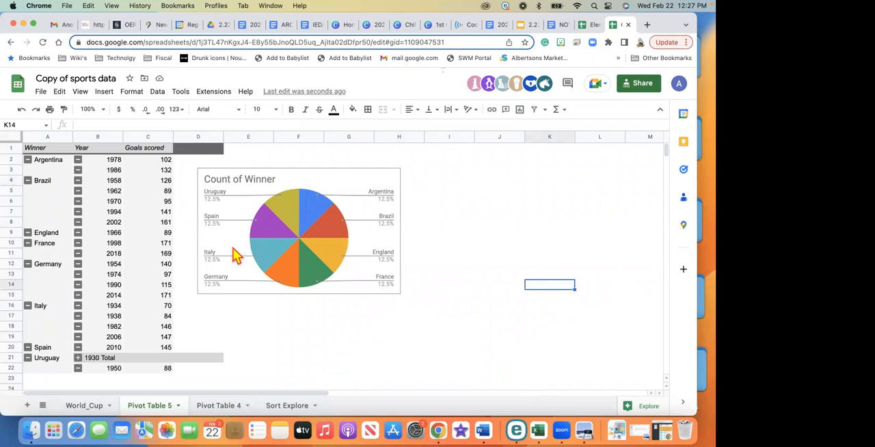
pyautogui.click(210, 182)
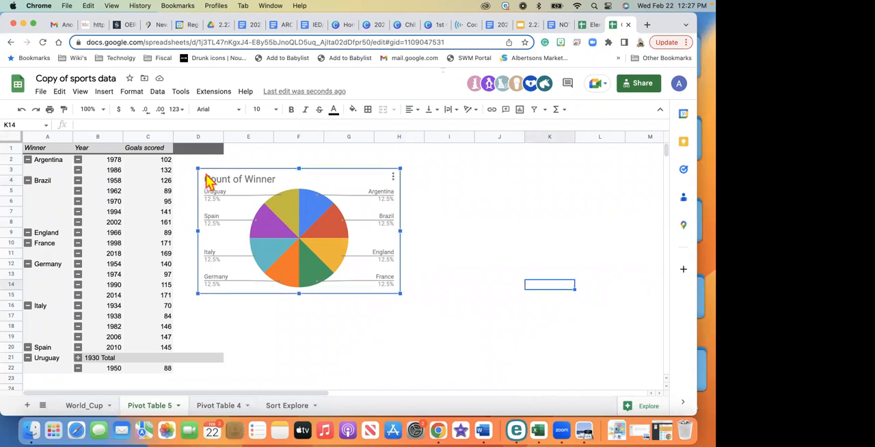
pyautogui.press('Delete')
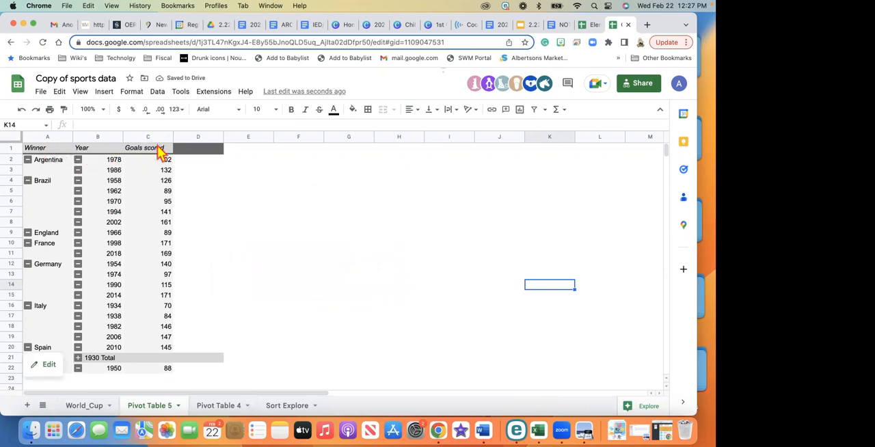
pyautogui.click(17, 140)
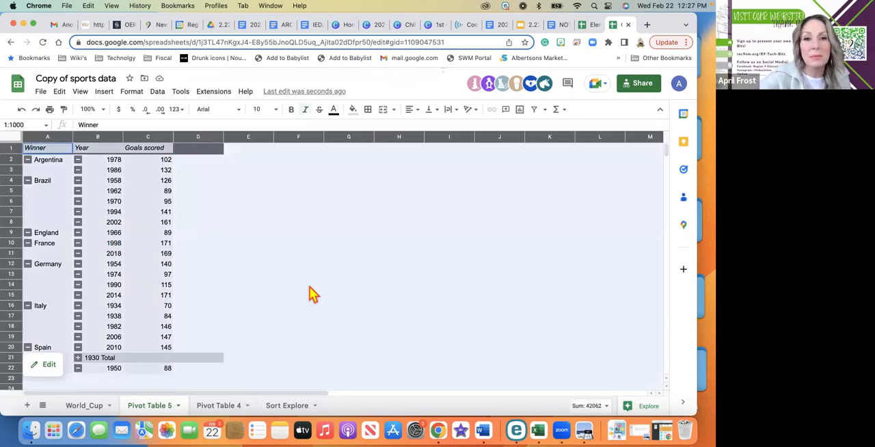
pyautogui.click(104, 93)
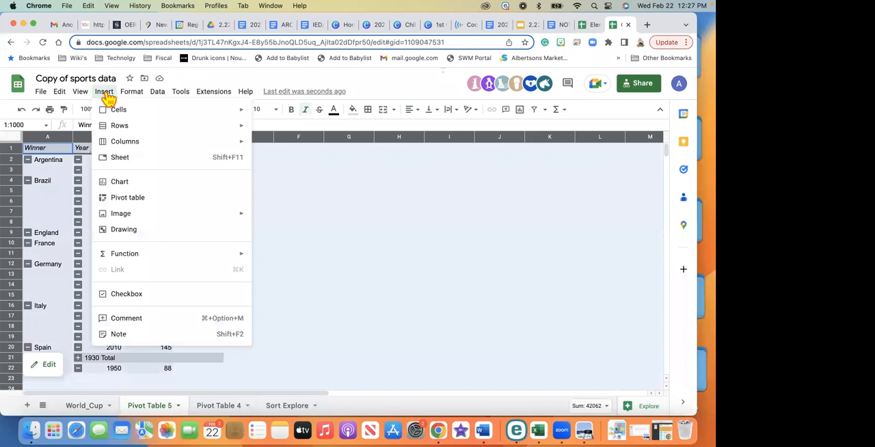
pyautogui.click(142, 198)
pyautogui.click(420, 178)
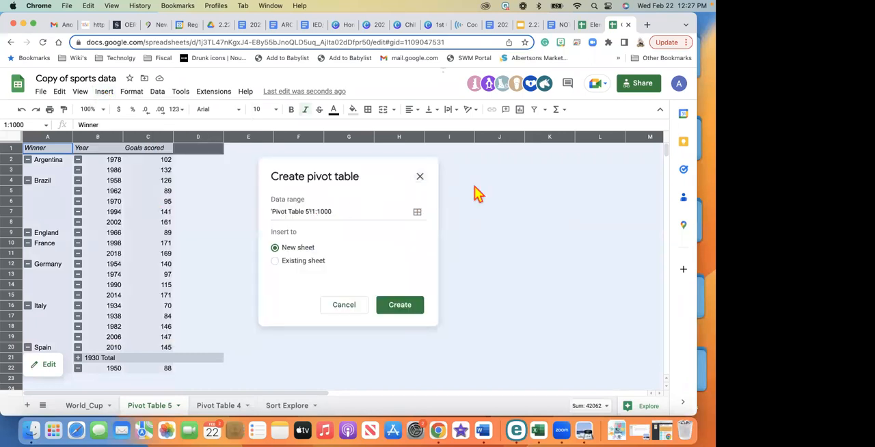
# From cell D7, open Explore for the pivot table and examine its suggested Goals scored vs. Year charts
pyautogui.click(191, 214)
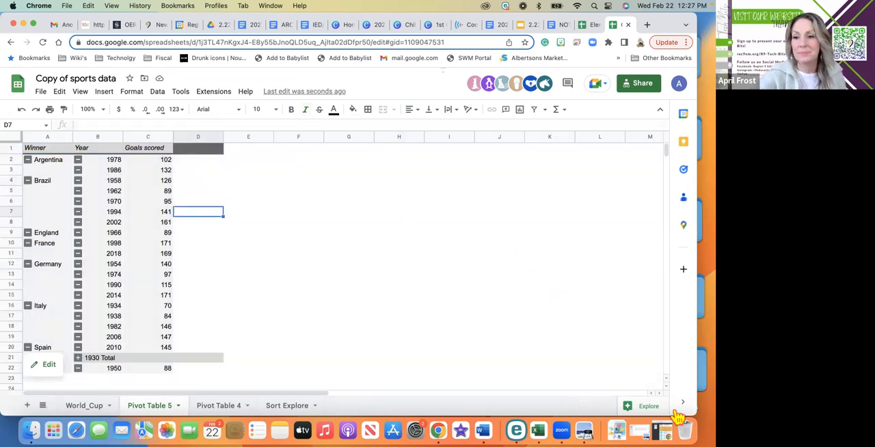
pyautogui.click(646, 408)
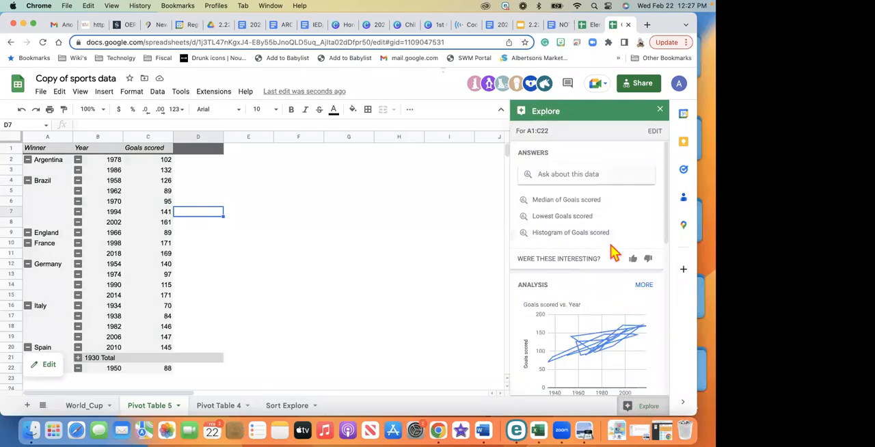
pyautogui.scroll(-6, 612, 250)
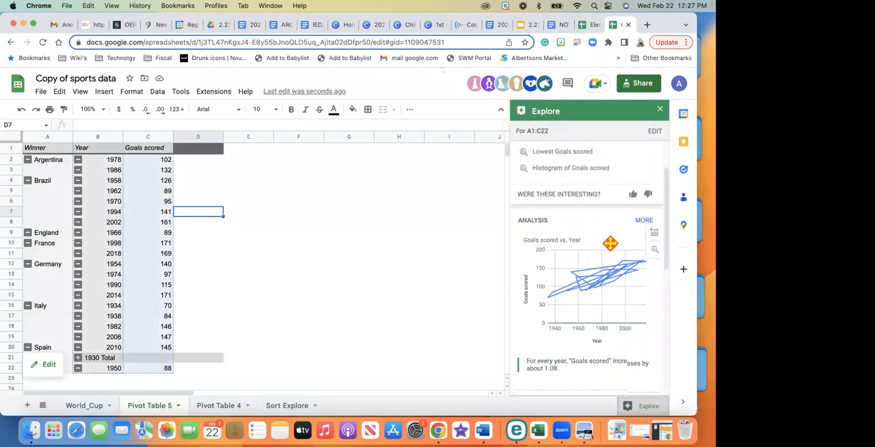
pyautogui.scroll(-5, 611, 244)
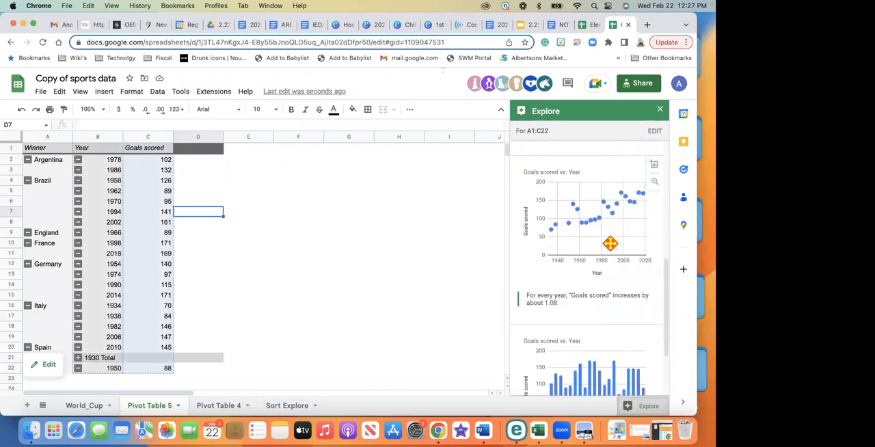
pyautogui.scroll(-2, 611, 244)
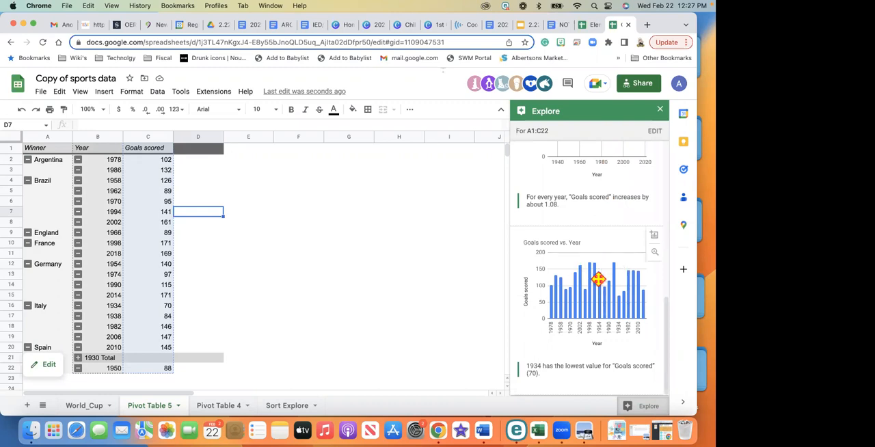
pyautogui.scroll(5, 598, 279)
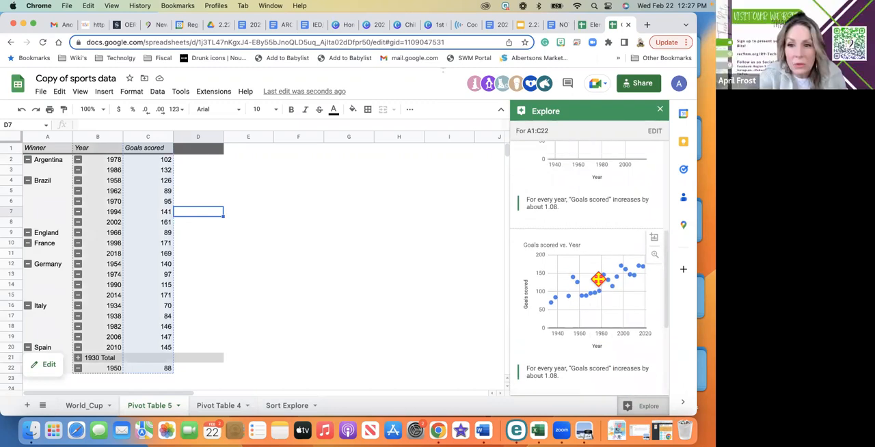
pyautogui.scroll(4, 598, 279)
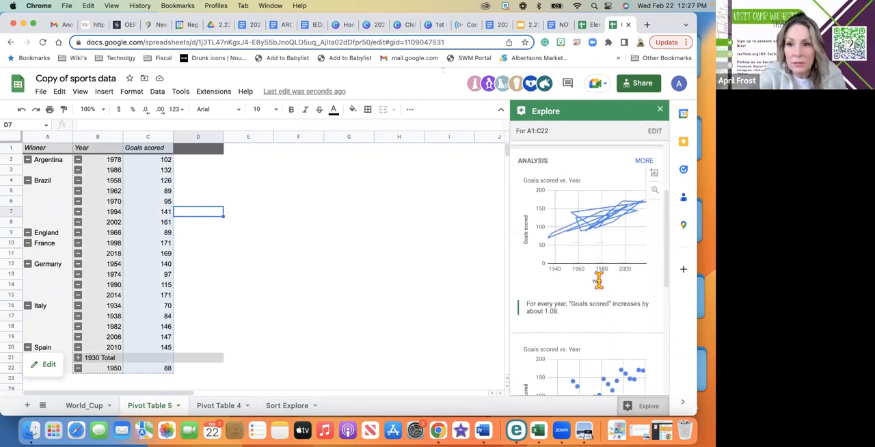
pyautogui.scroll(3, 598, 279)
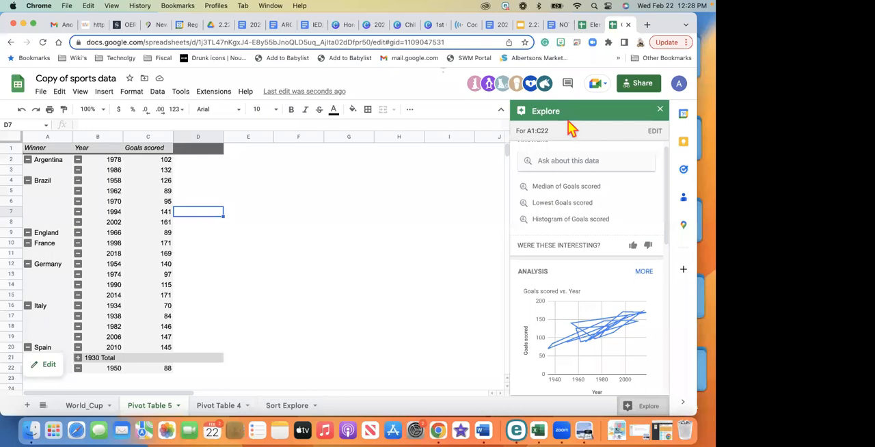
# Ask Explore to "count winners" and insert the answer into the sheet as a scorecard chart
pyautogui.click(562, 160)
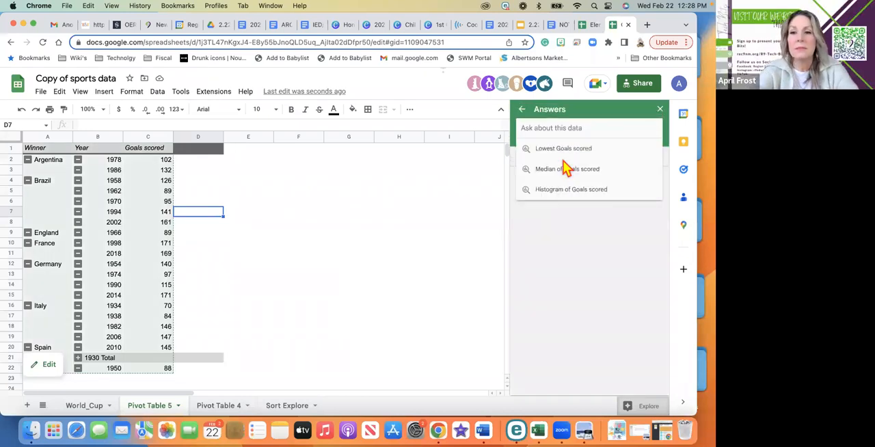
pyautogui.write('co')
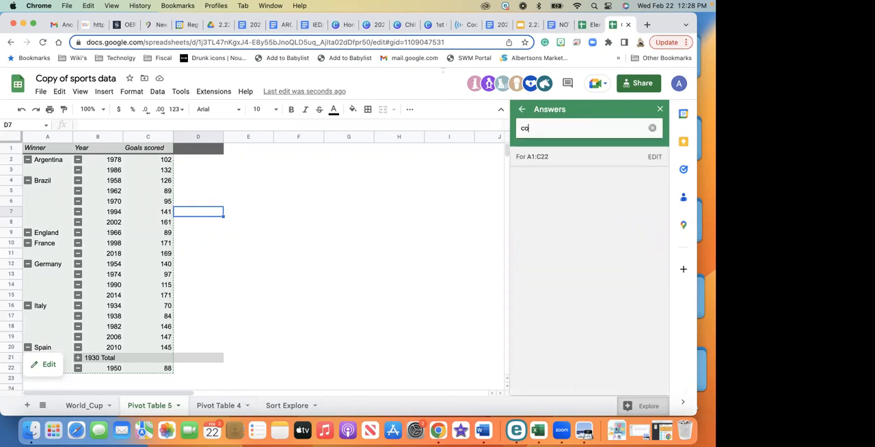
pyautogui.write('unt winners')
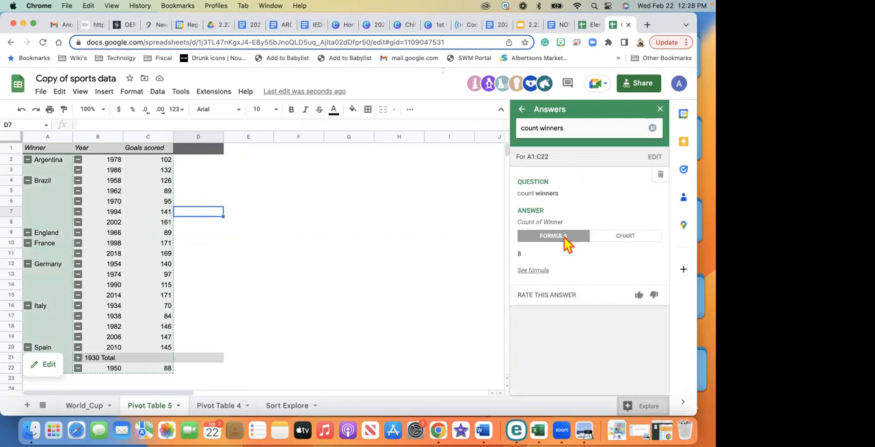
pyautogui.click(636, 239)
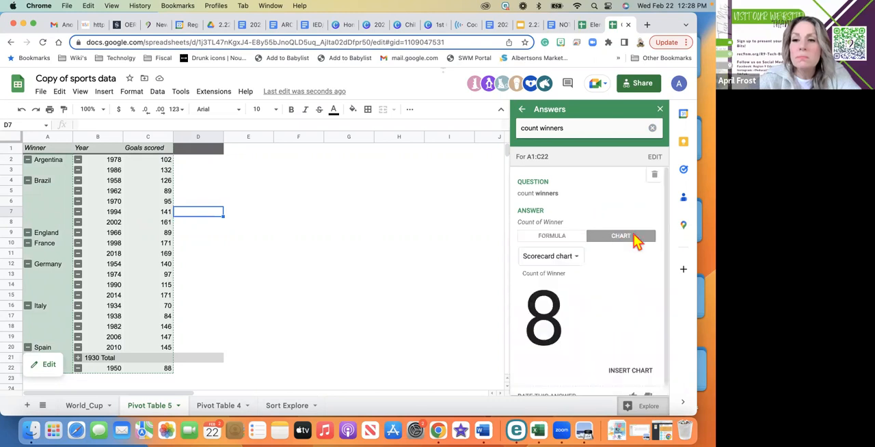
pyautogui.scroll(-1, 612, 288)
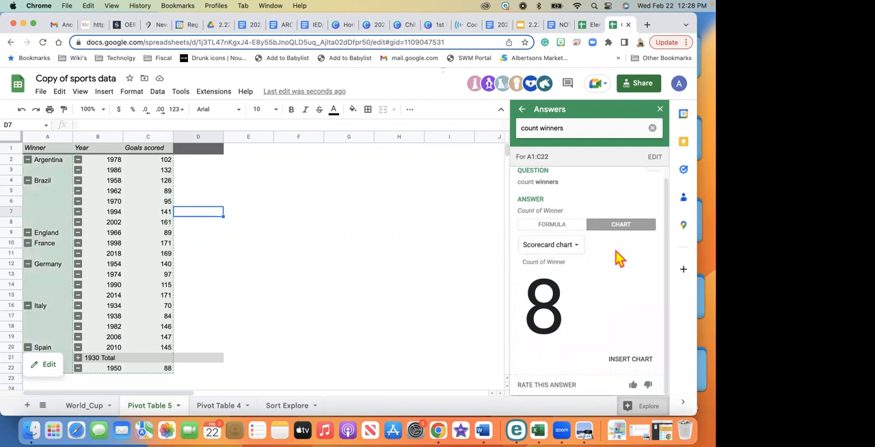
pyautogui.click(630, 360)
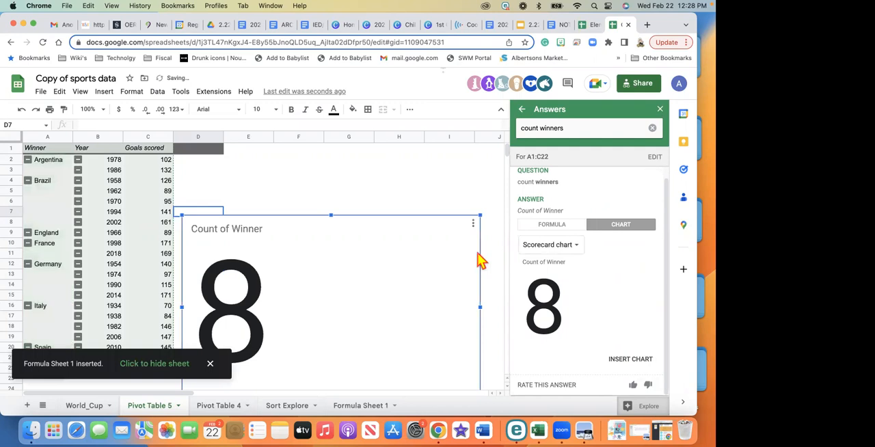
pyautogui.scroll(-3, 478, 251)
pyautogui.scroll(-1, 478, 252)
# Change the Explore question to "distribution winners" and submit it
pyautogui.scroll(2, 479, 260)
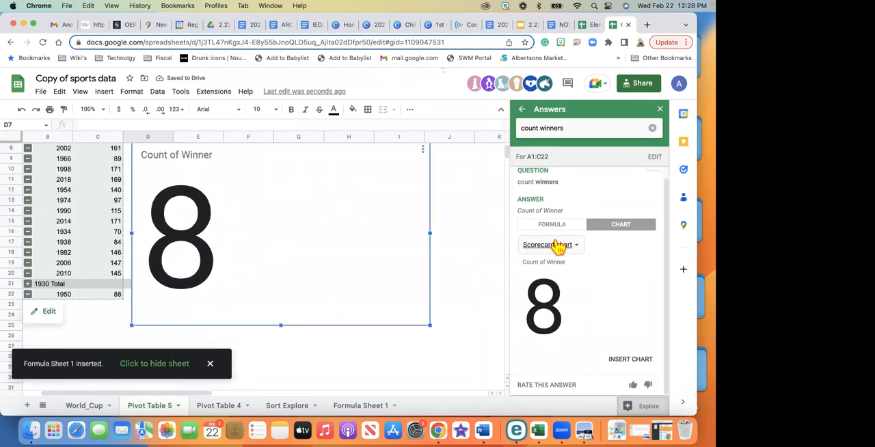
pyautogui.scroll(1, 559, 246)
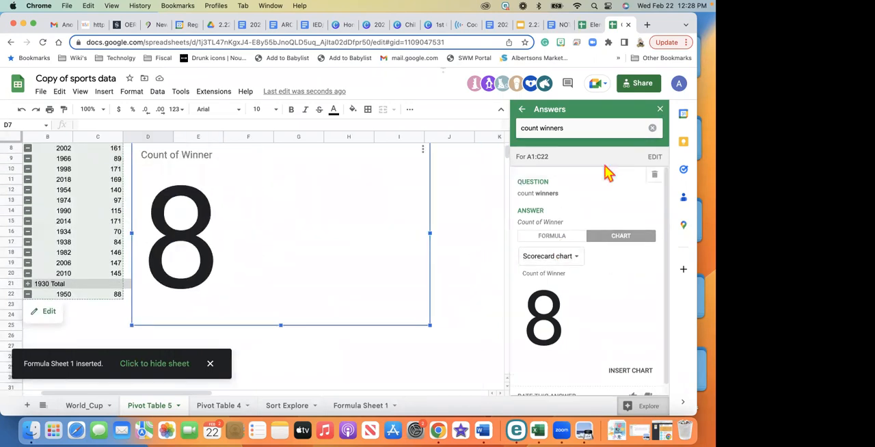
pyautogui.click(541, 128)
pyautogui.press('BackSpace')
pyautogui.press('BackSpace')
pyautogui.press('BackSpace')
pyautogui.press('BackSpace')
pyautogui.press('BackSpace')
pyautogui.write('f')
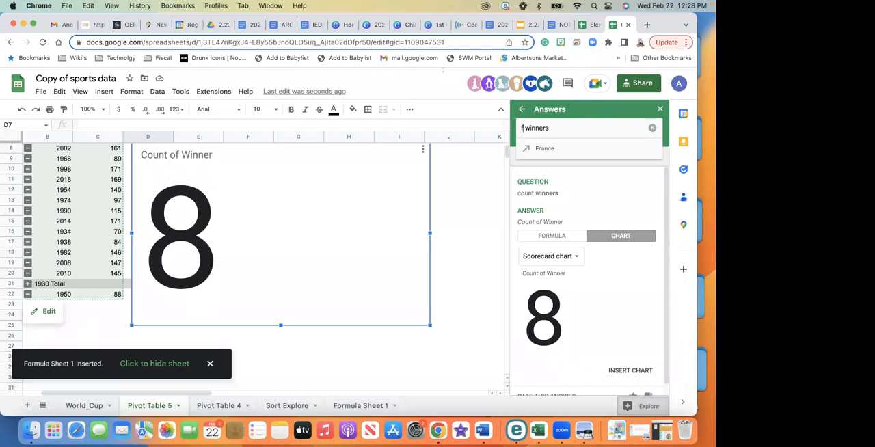
pyautogui.write('distribution')
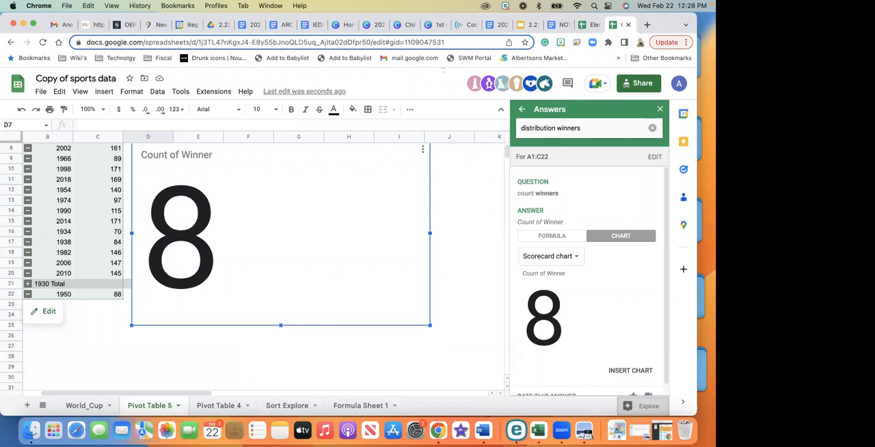
pyautogui.press('Return')
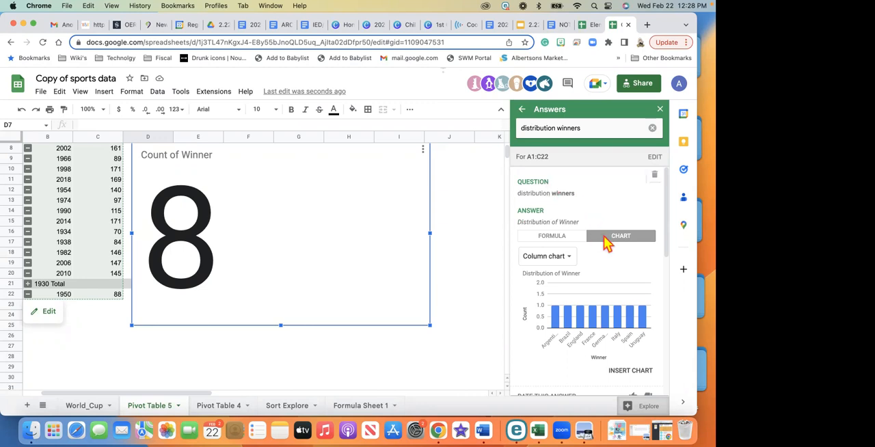
# Check the suggested Distribution of Winner column chart and insert it into the pivot table sheet
pyautogui.scroll(-2, 603, 235)
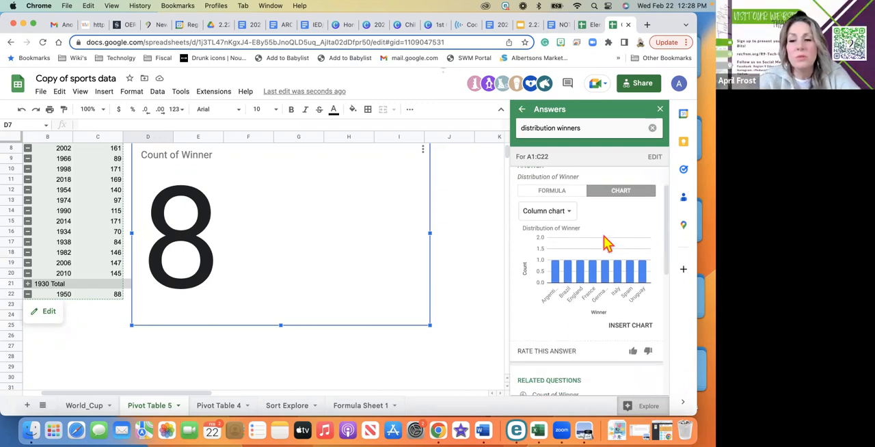
pyautogui.moveTo(608, 276)
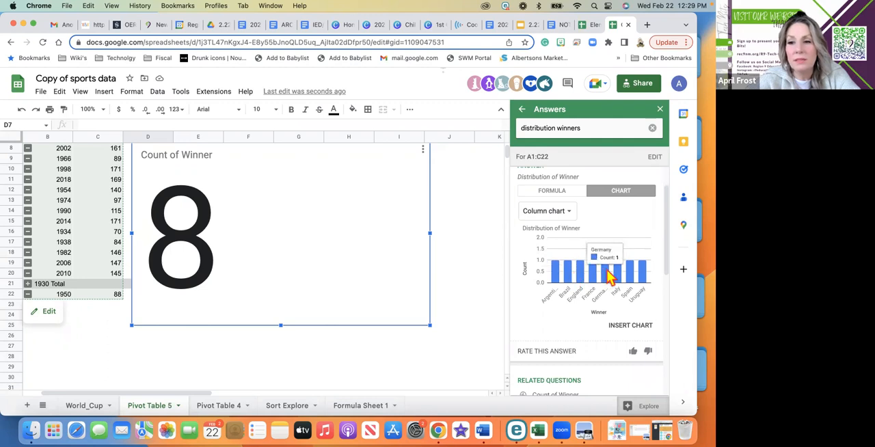
pyautogui.scroll(-1, 611, 277)
pyautogui.scroll(-4, 610, 276)
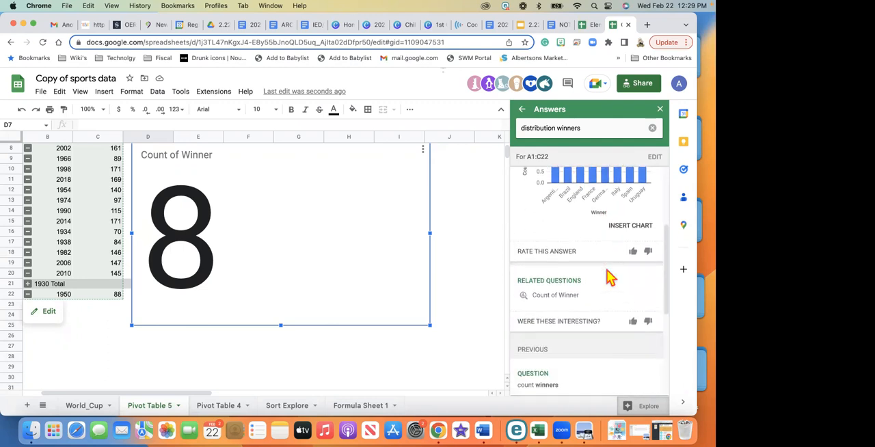
pyautogui.scroll(4, 609, 278)
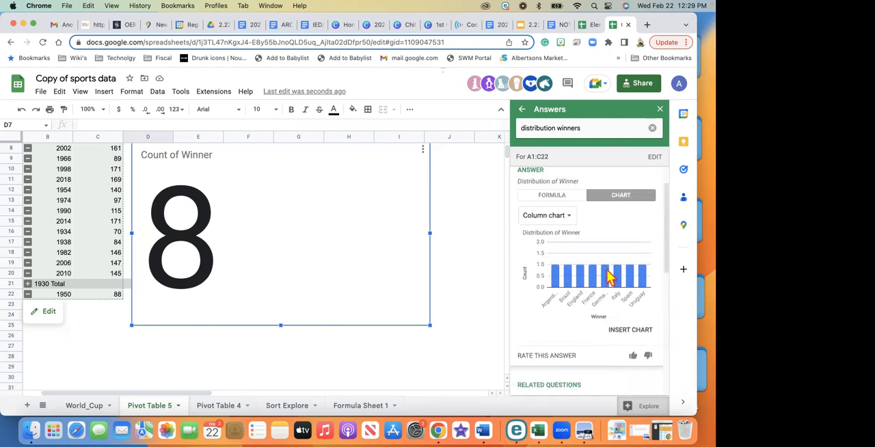
pyautogui.click(628, 332)
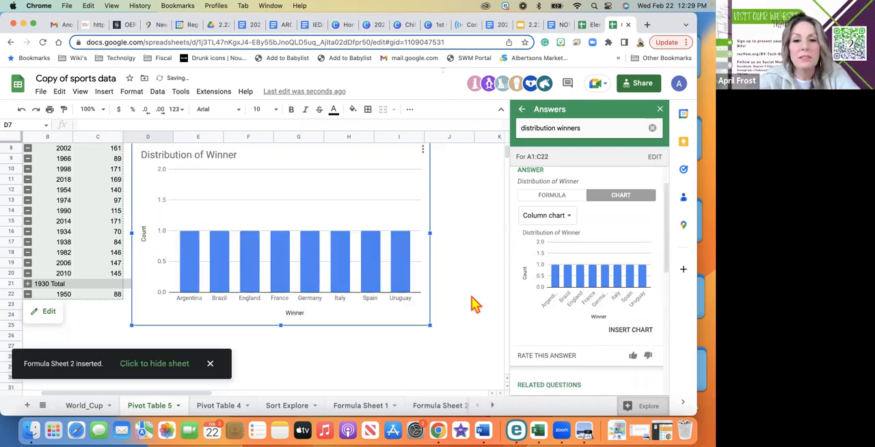
# Change the Explore question to "frequency winners" and review the suggested chart
pyautogui.scroll(2, 562, 253)
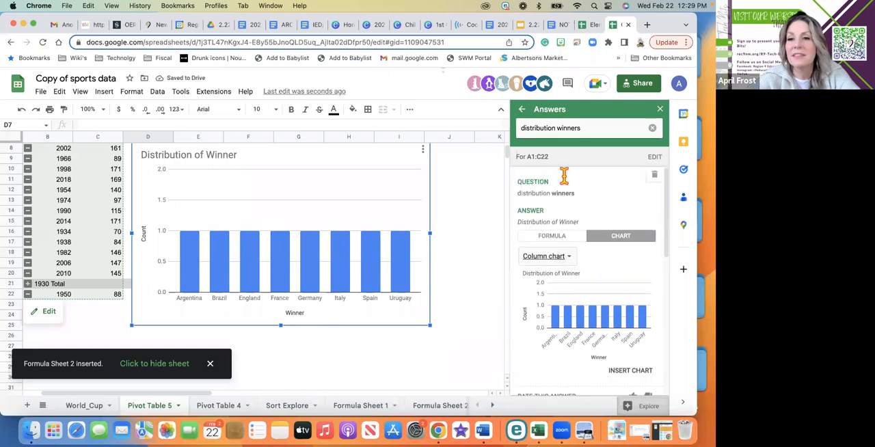
pyautogui.click(555, 130)
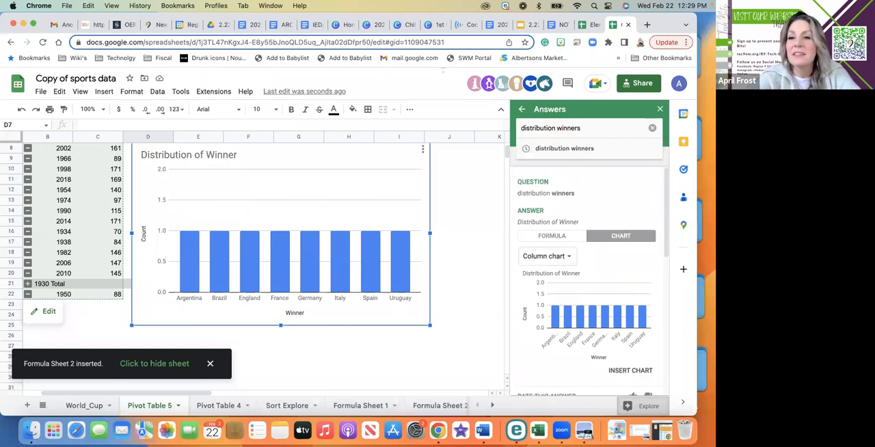
pyautogui.press('BackSpace')
pyautogui.press('BackSpace')
pyautogui.press('BackSpace')
pyautogui.press('BackSpace')
pyautogui.press('BackSpace')
pyautogui.press('BackSpace')
pyautogui.press('BackSpace')
pyautogui.press('BackSpace')
pyautogui.press('BackSpace')
pyautogui.press('BackSpace')
pyautogui.press('BackSpace')
pyautogui.write('feq')
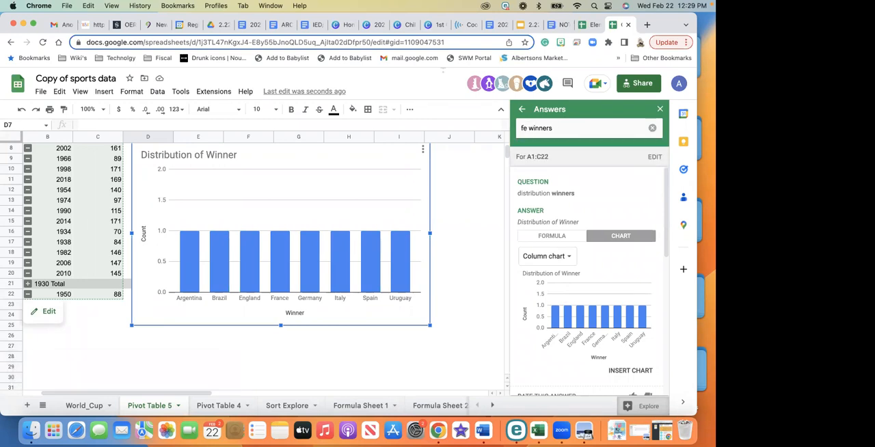
pyautogui.press('BackSpace')
pyautogui.write('requency')
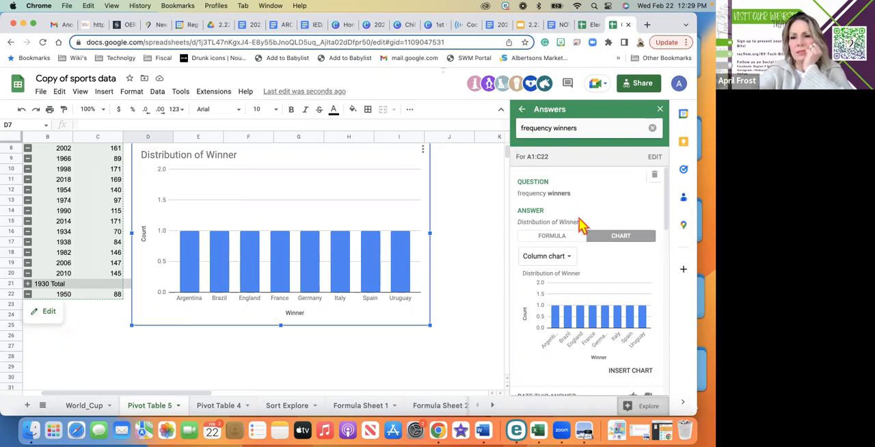
pyautogui.scroll(-2, 581, 228)
pyautogui.scroll(1, 579, 226)
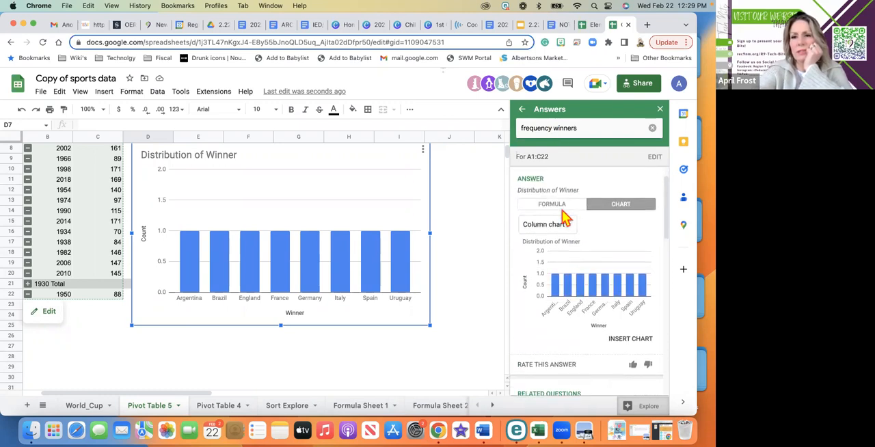
# Compare the formula and chart views of the "frequency winners" answer and look through the related and previous questions
pyautogui.click(564, 214)
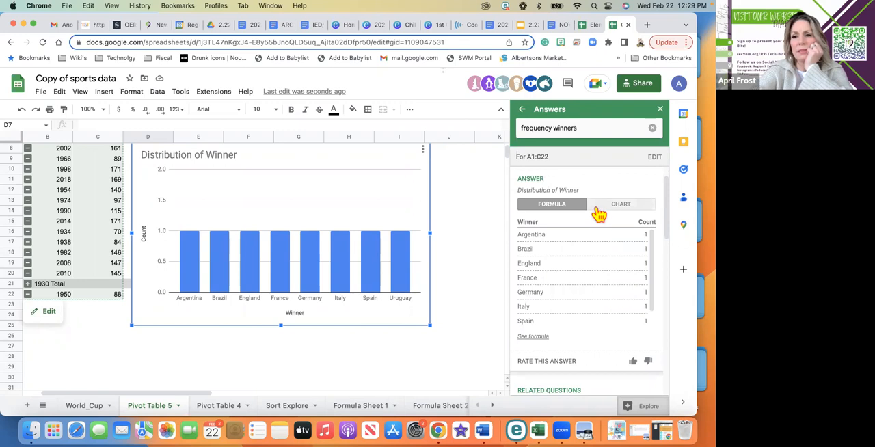
pyautogui.click(598, 212)
pyautogui.scroll(-5, 588, 230)
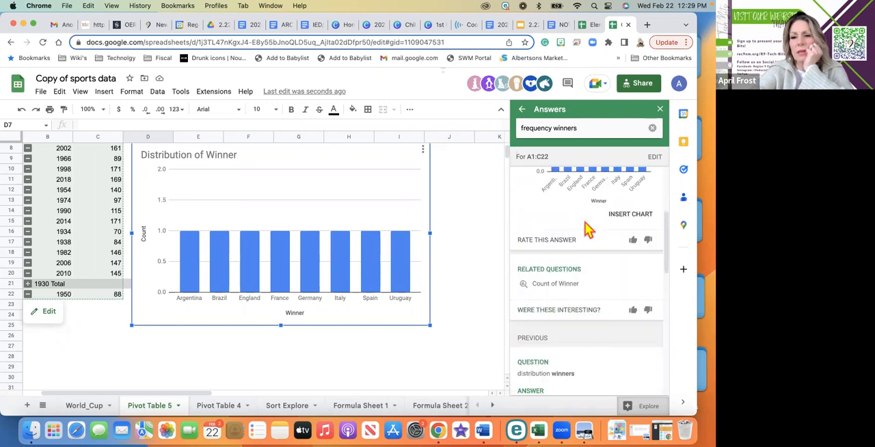
pyautogui.scroll(-2, 588, 230)
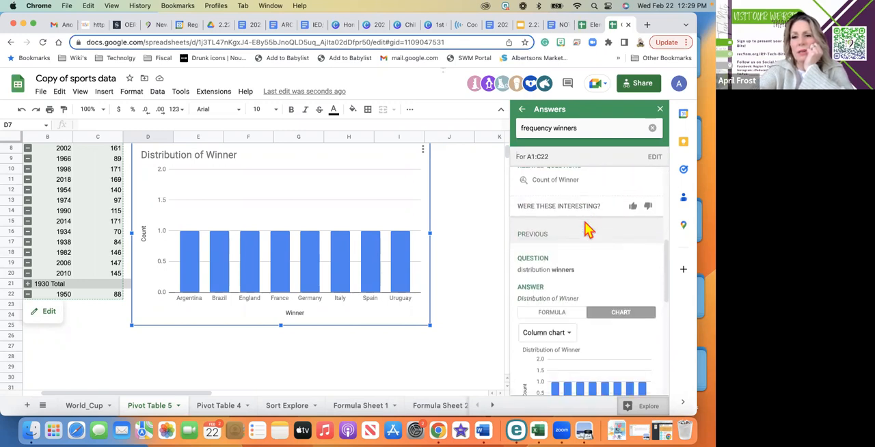
pyautogui.scroll(7, 588, 231)
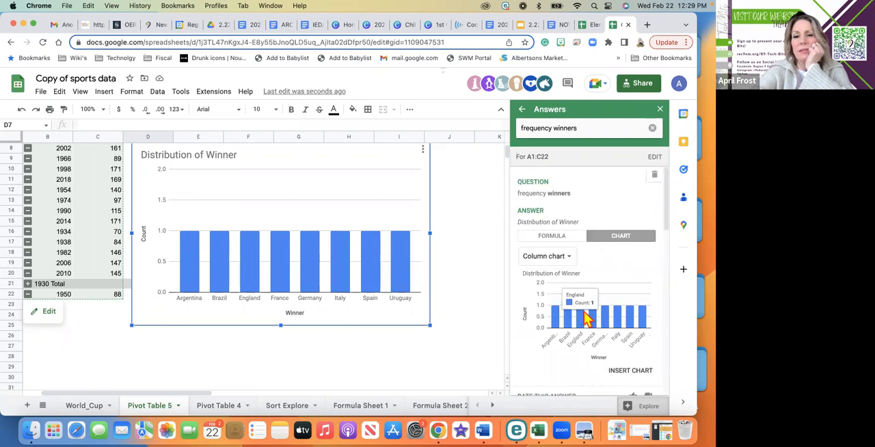
pyautogui.click(95, 335)
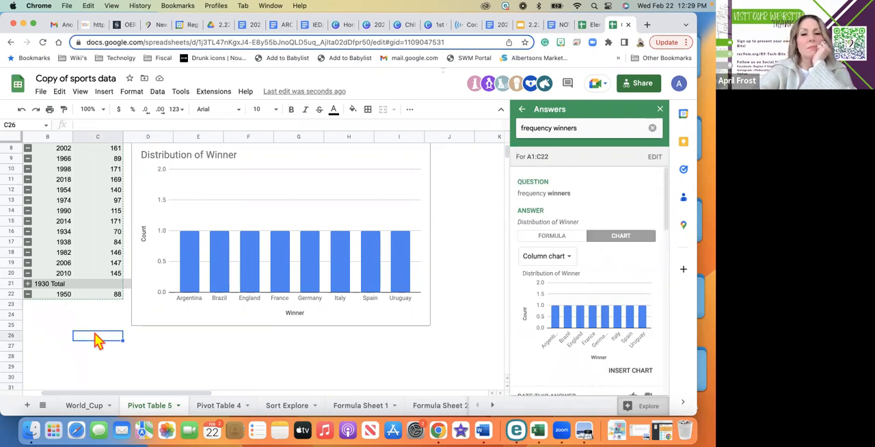
pyautogui.click(277, 178)
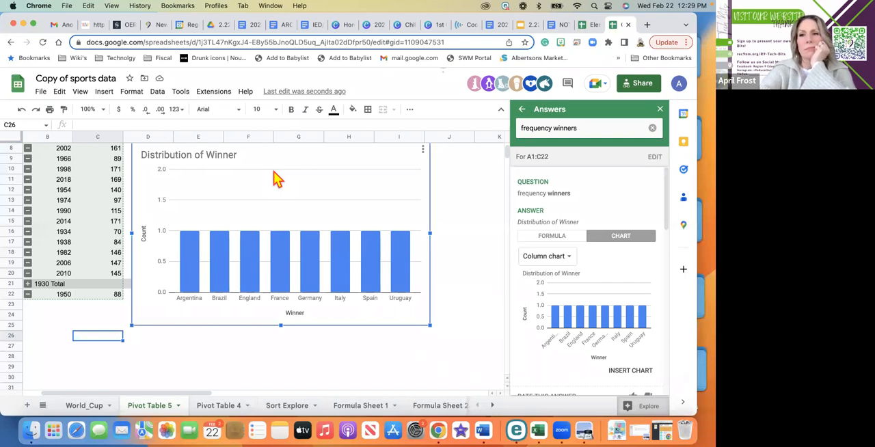
# Clear the Explore question and close Explore to return to the pivot table and its Distribution of Winner chart
pyautogui.click(653, 130)
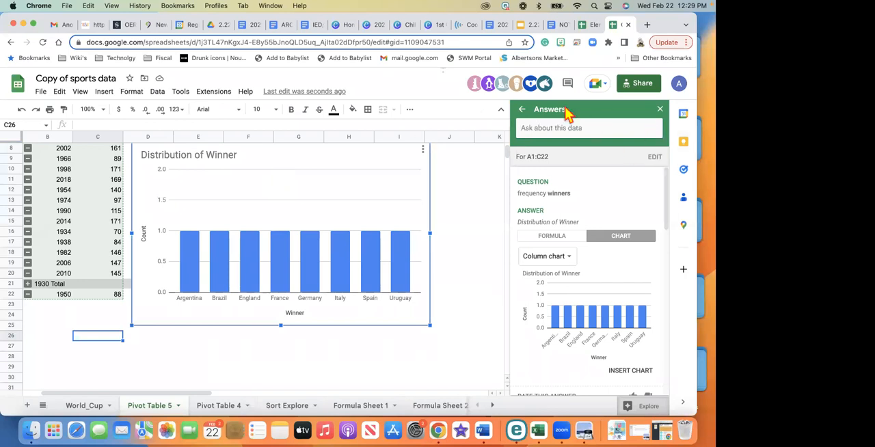
pyautogui.click(522, 109)
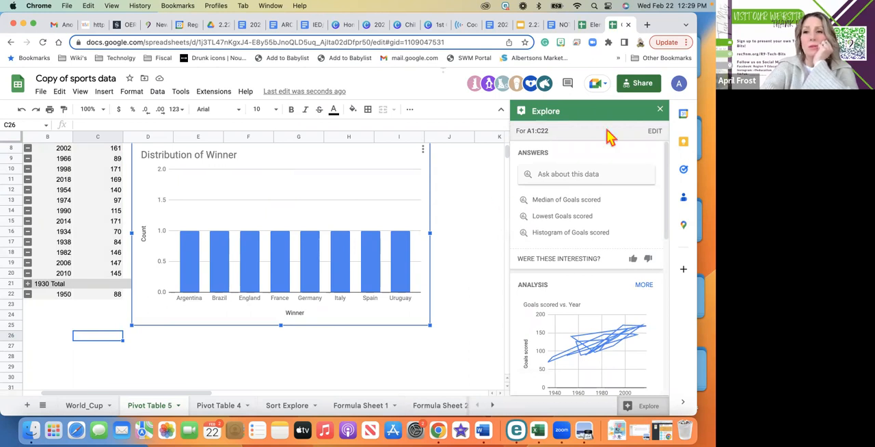
pyautogui.click(660, 110)
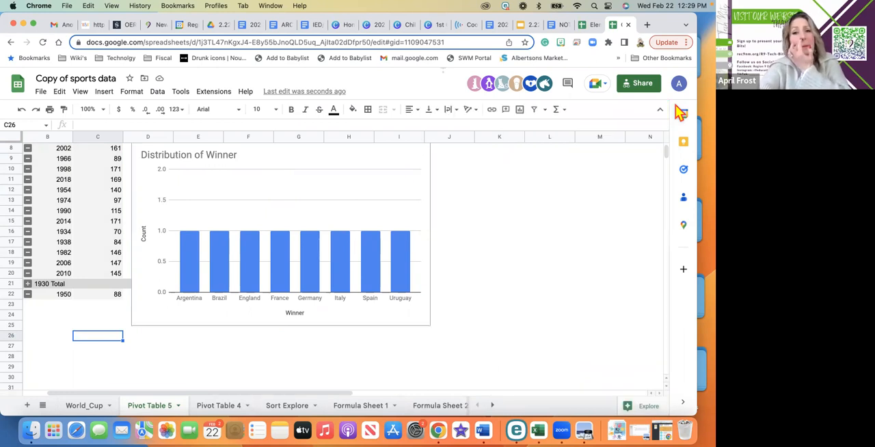
pyautogui.scroll(3, 423, 243)
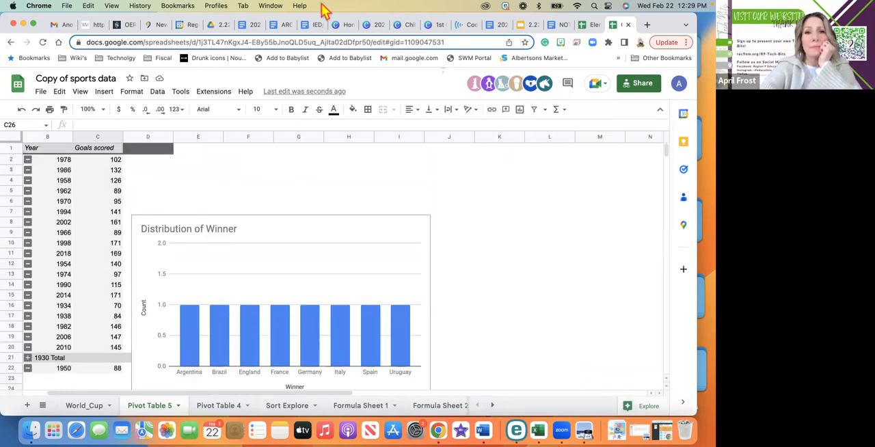